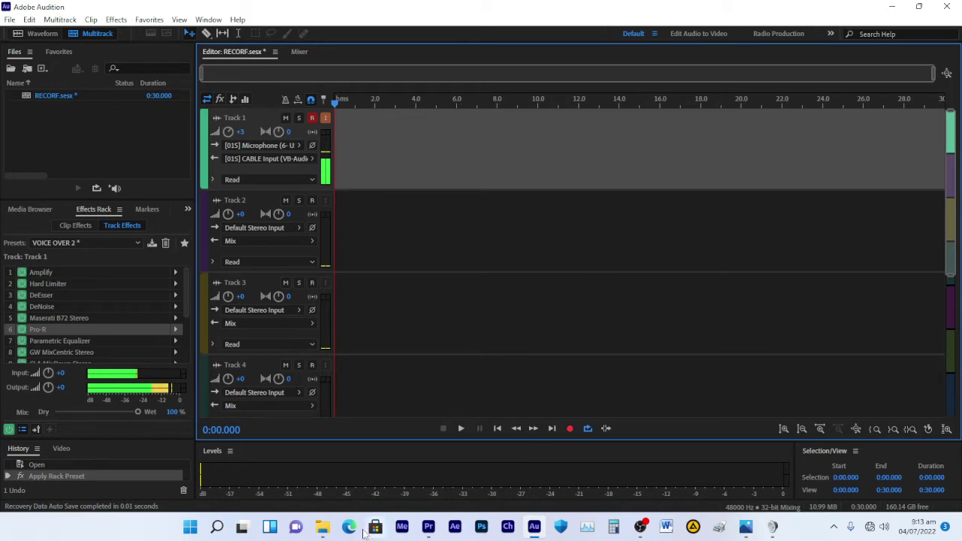
- Switch to File Explorer and open the VBCABLE_Driver_Pack43 folder to examine the VB-Cable setup files
left_click(323, 530)
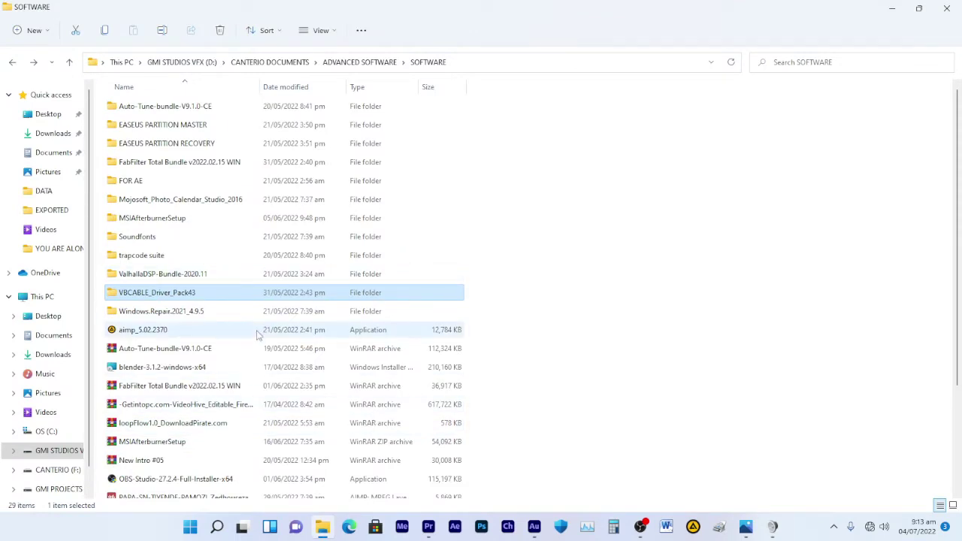
double_click(149, 295)
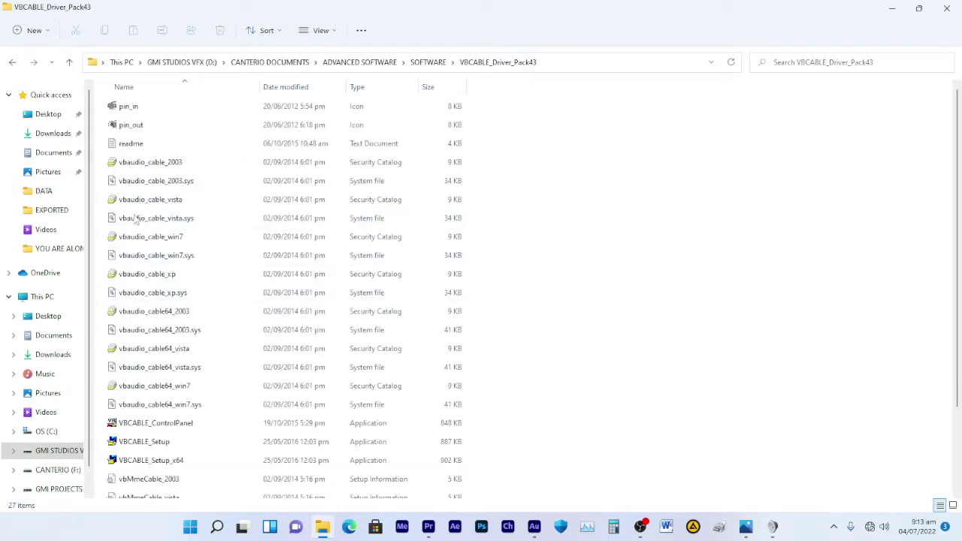
scroll(208, 398, "down", 3)
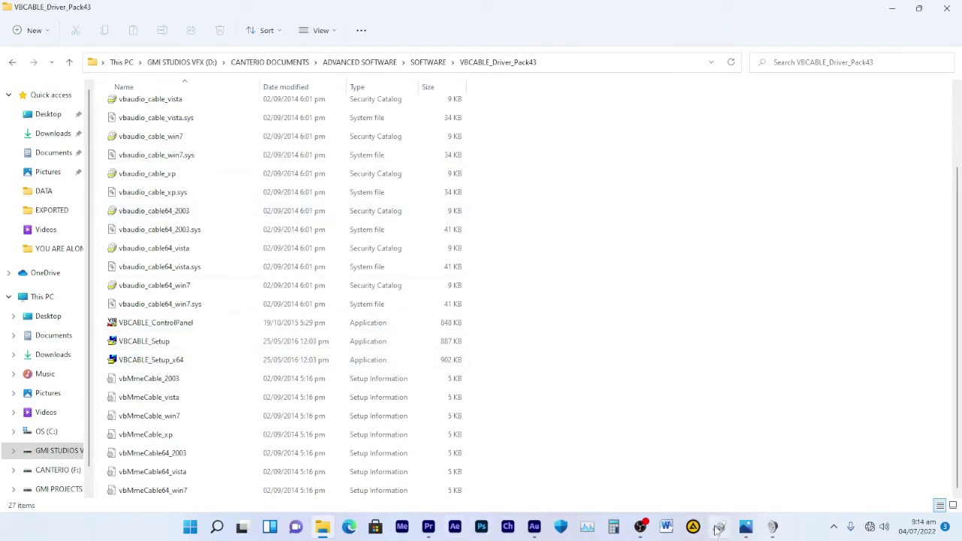
- Bring up the Windows Sound dialog over Adobe Audition, minimizing File Explorer, and examine the playback devices
left_click(772, 526)
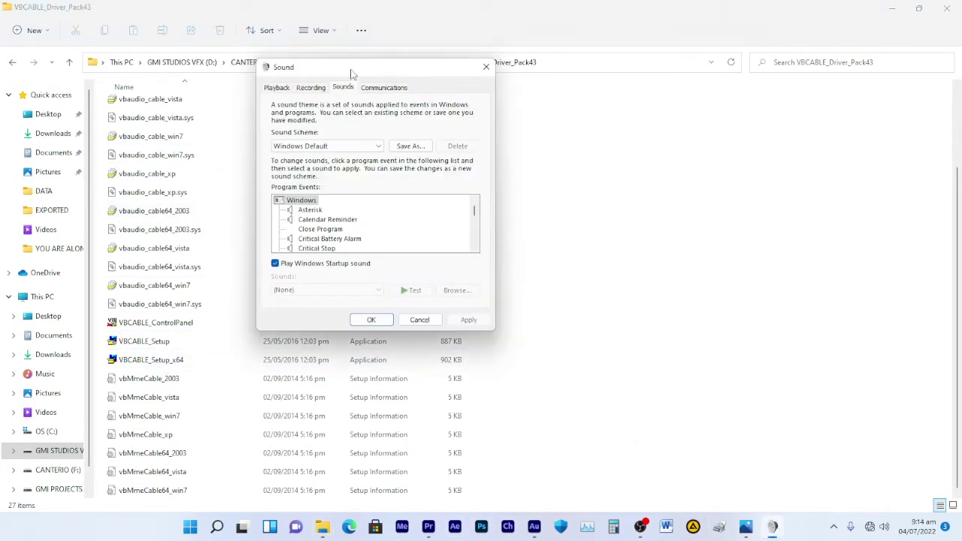
left_click_drag(354, 75, 381, 126)
left_click(892, 8)
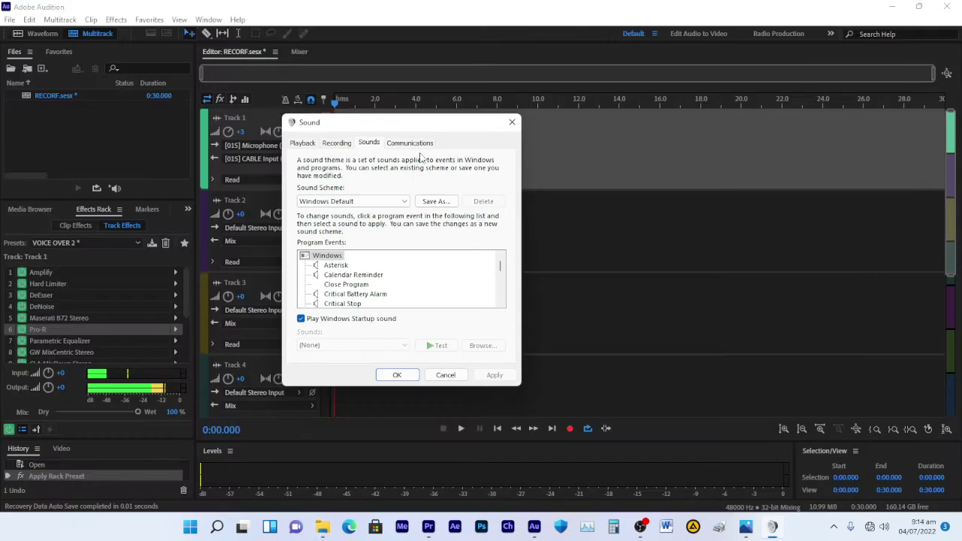
left_click_drag(477, 106, 500, 99)
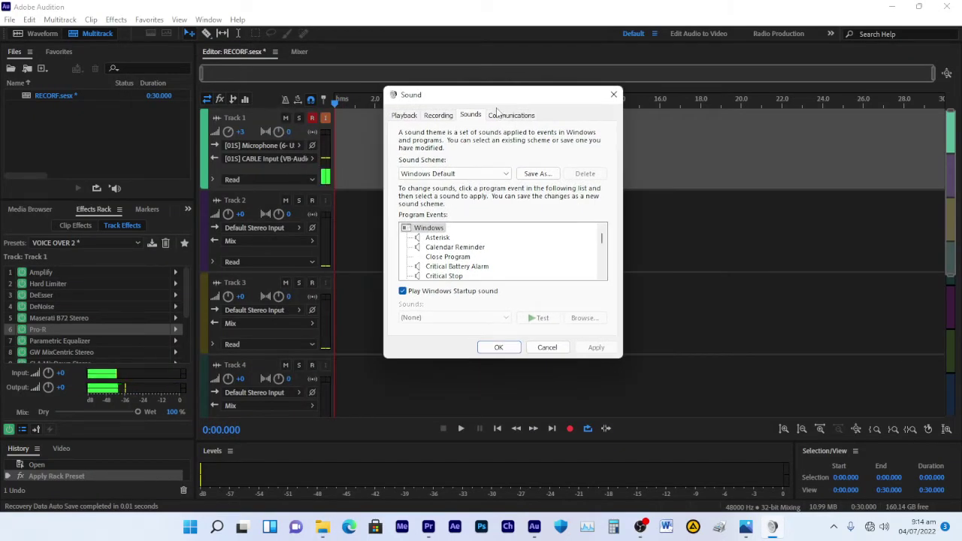
left_click(404, 117)
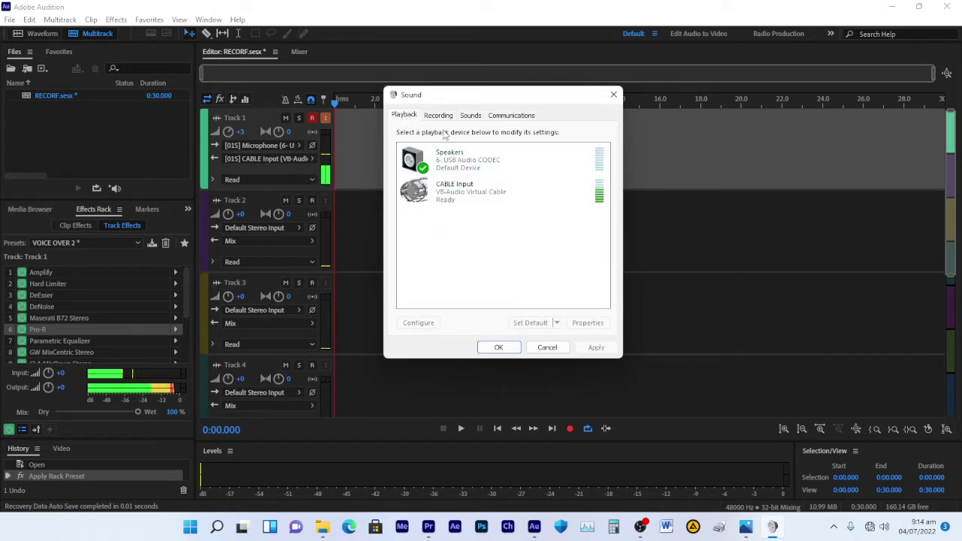
left_click_drag(480, 99, 464, 103)
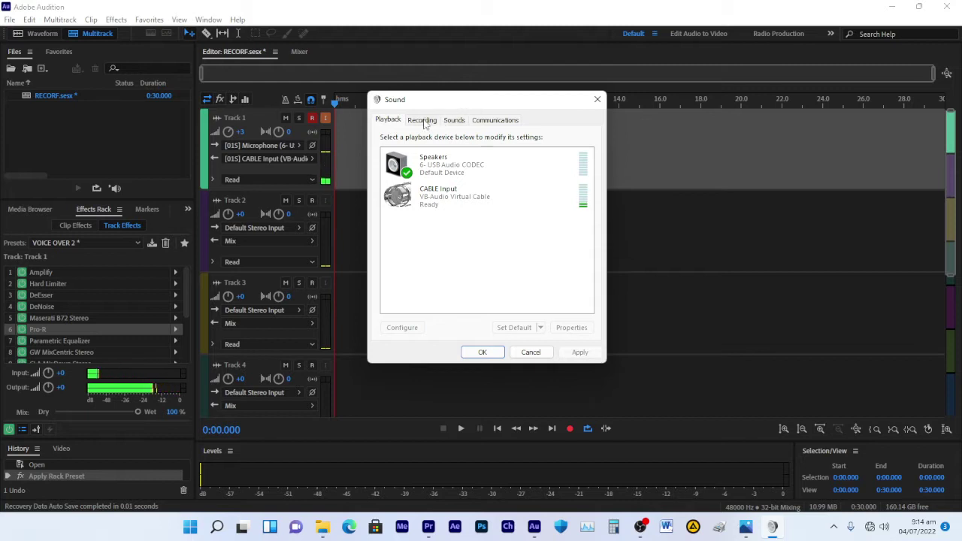
- Check the default format of the 6- USB Audio CODEC microphone in its advanced recording properties, then cancel the properties
left_click(439, 121)
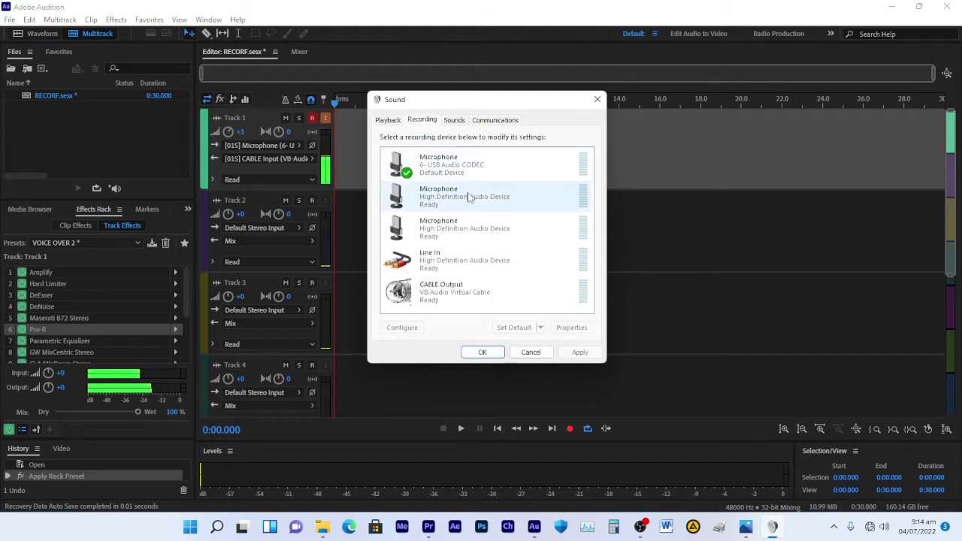
left_click(449, 168)
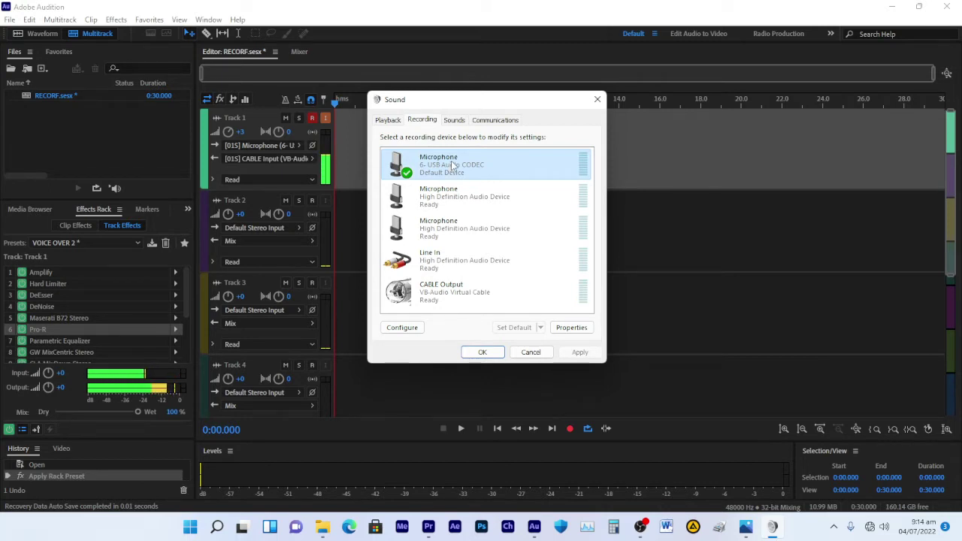
right_click(452, 161)
left_click(491, 233)
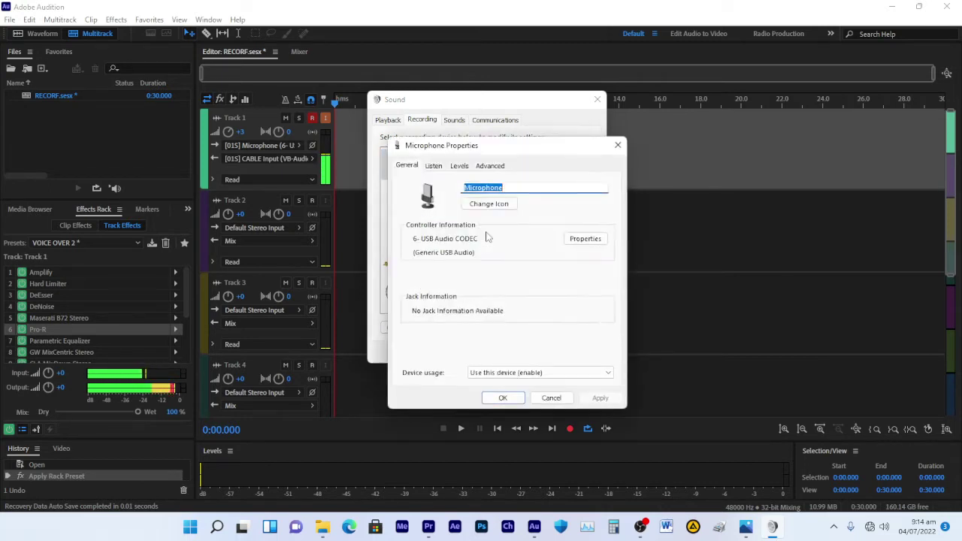
left_click(490, 167)
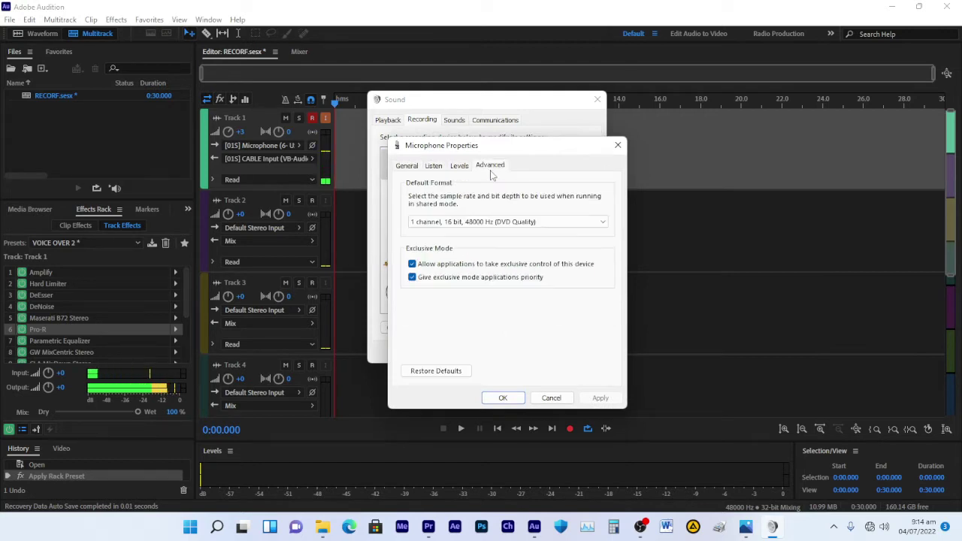
left_click_drag(497, 148, 498, 137)
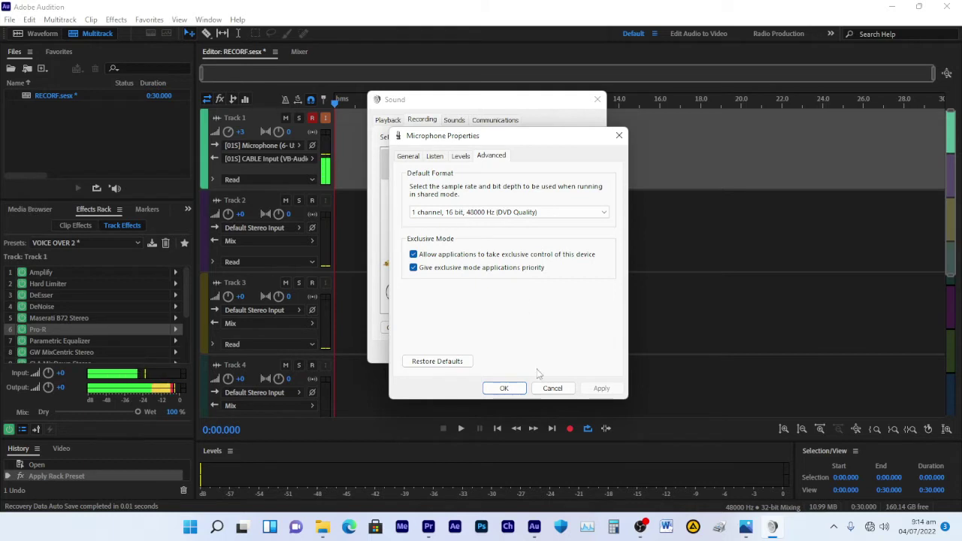
left_click(553, 388)
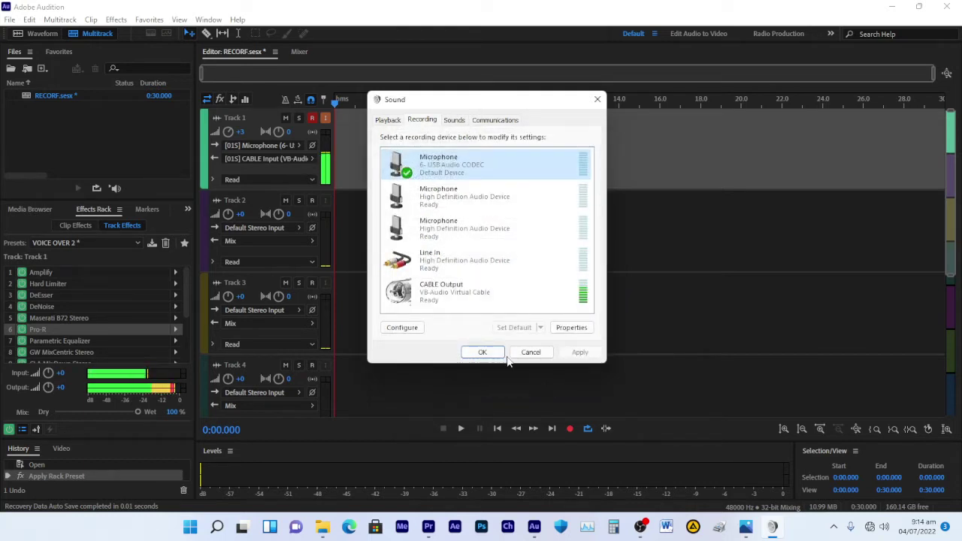
- Check the default format of the CABLE Input playback device in its advanced properties, then close the Sound dialog without changes
left_click(389, 121)
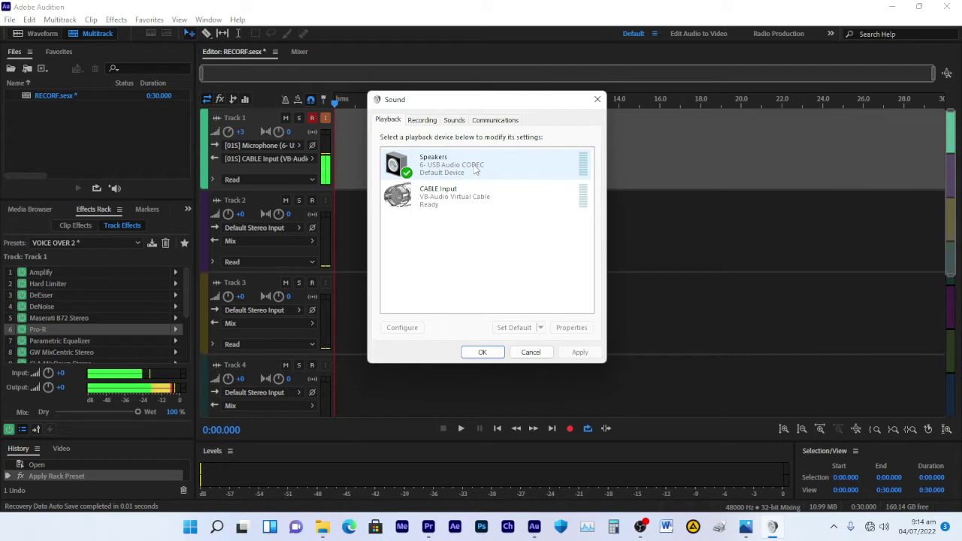
left_click(446, 195)
right_click(447, 195)
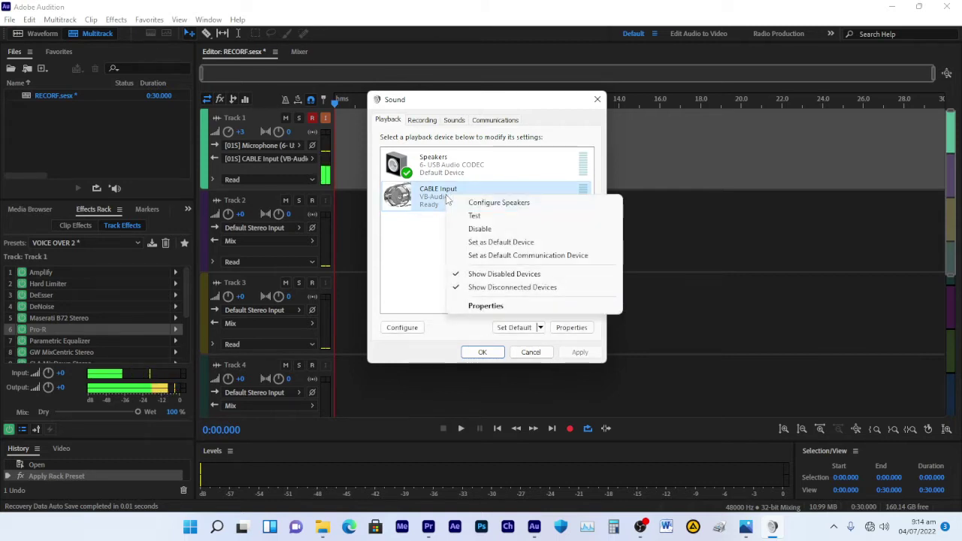
left_click(472, 307)
left_click(472, 167)
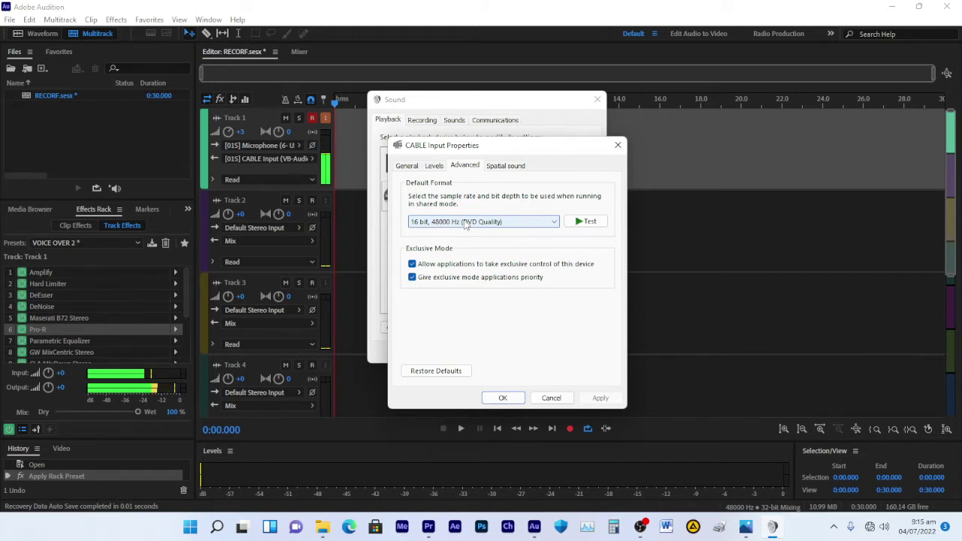
left_click(552, 398)
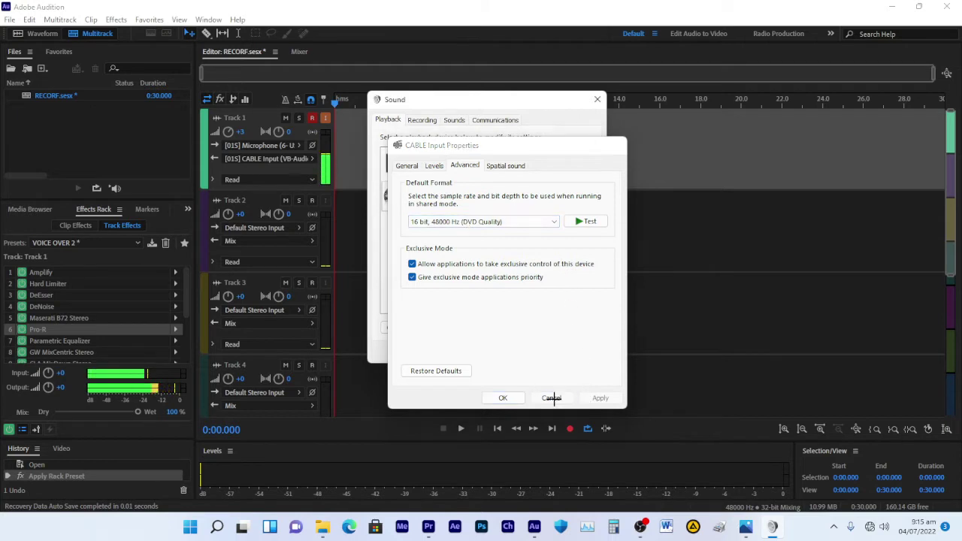
left_click(528, 353)
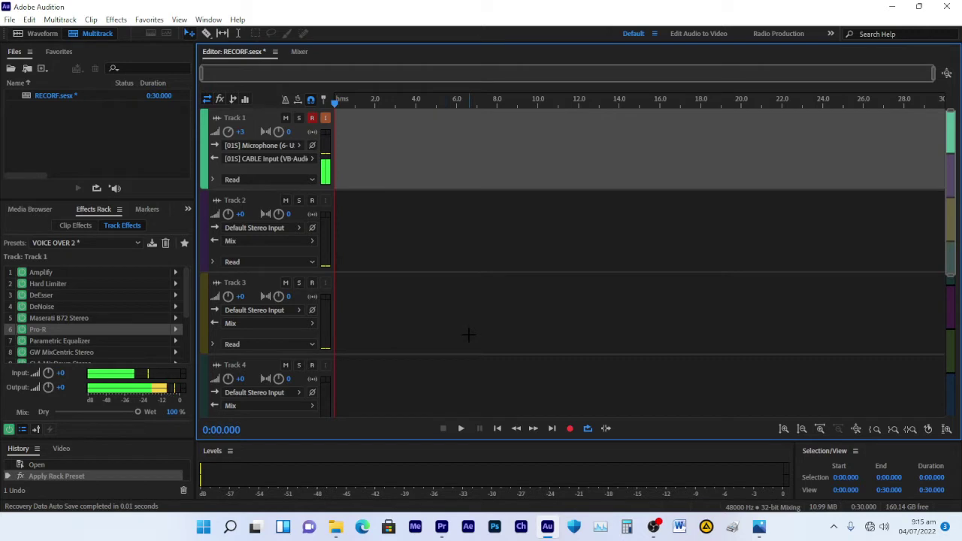
- Open Audition's Audio Hardware preferences and examine the device choices for the default input
left_click(29, 19)
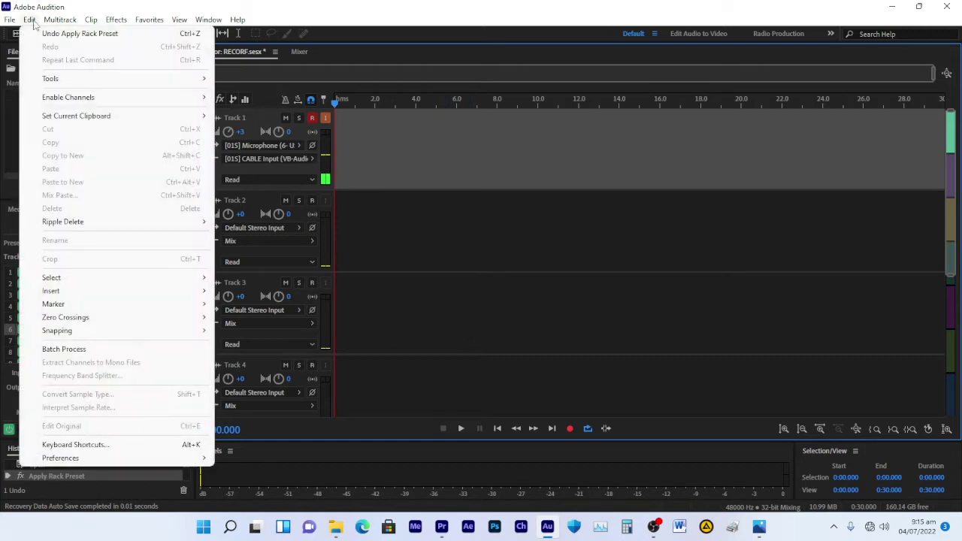
mouse_move(87, 461)
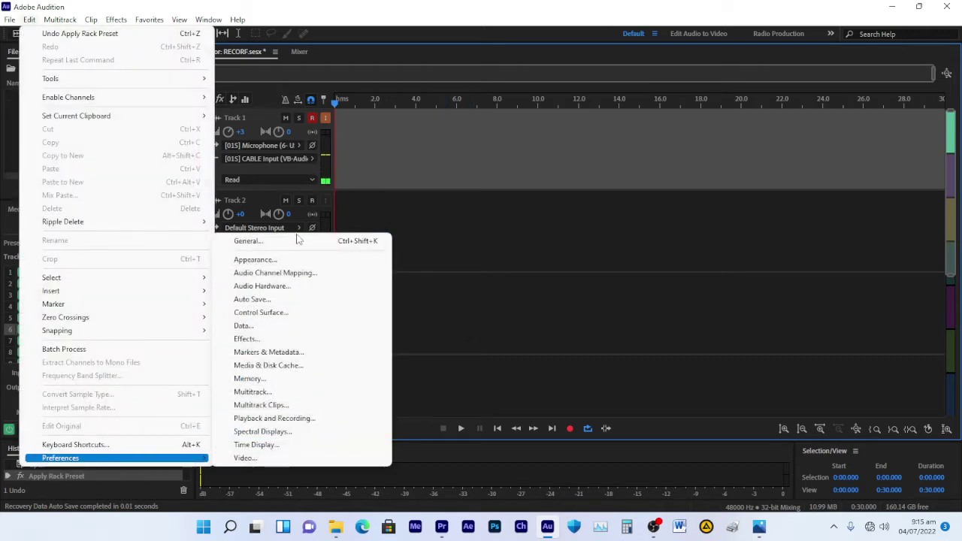
left_click(283, 290)
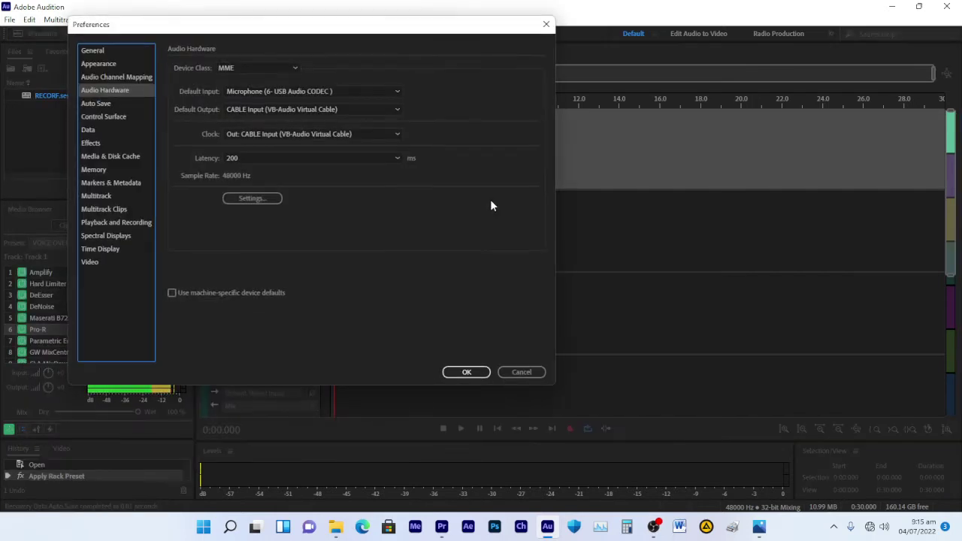
left_click_drag(301, 27, 372, 28)
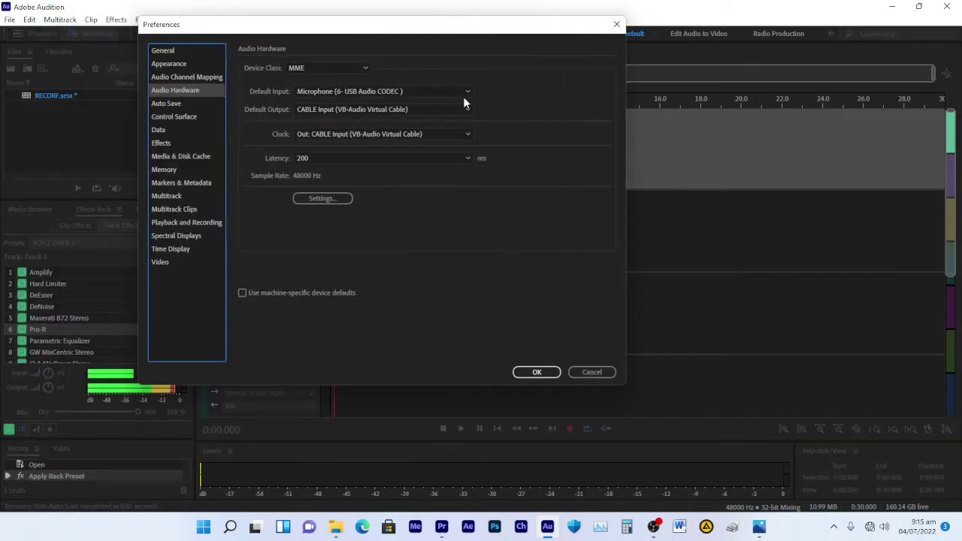
left_click(383, 92)
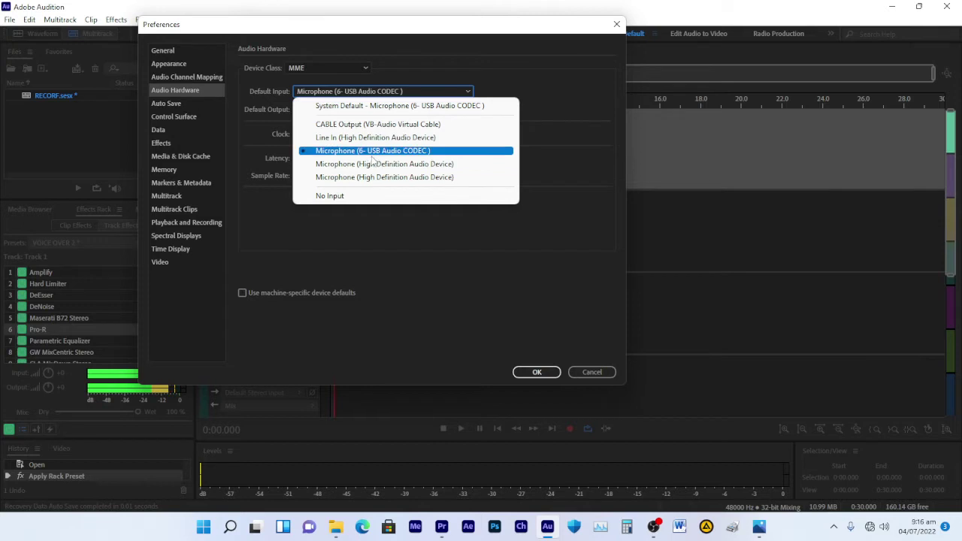
left_click(406, 278)
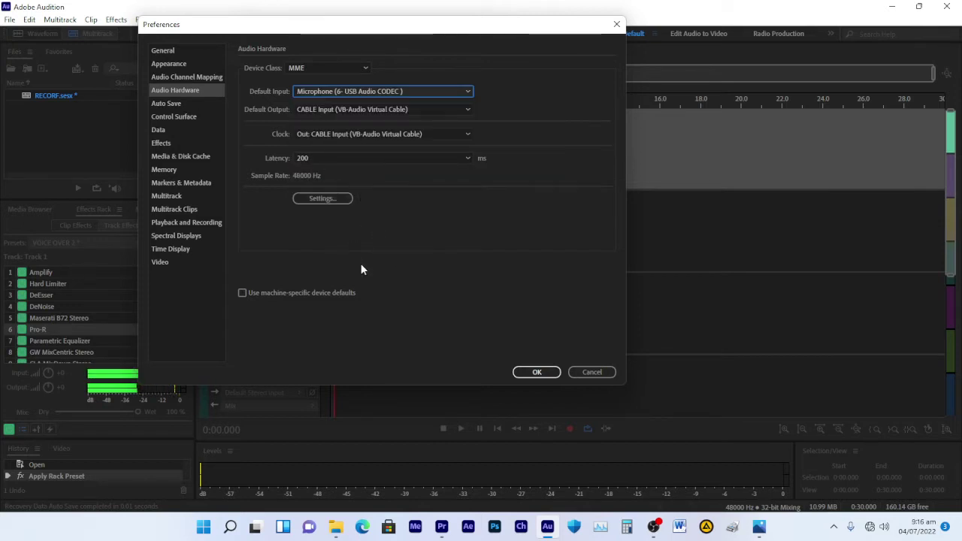
- Set the default output to CABLE Input (VB-Audio Virtual Cable) and accept the audio hardware preferences
left_click(340, 109)
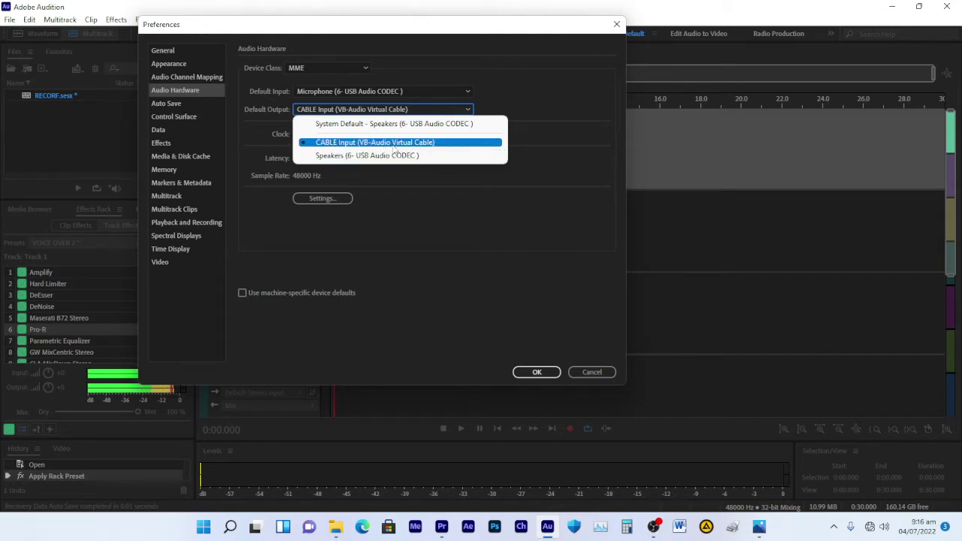
left_click(394, 145)
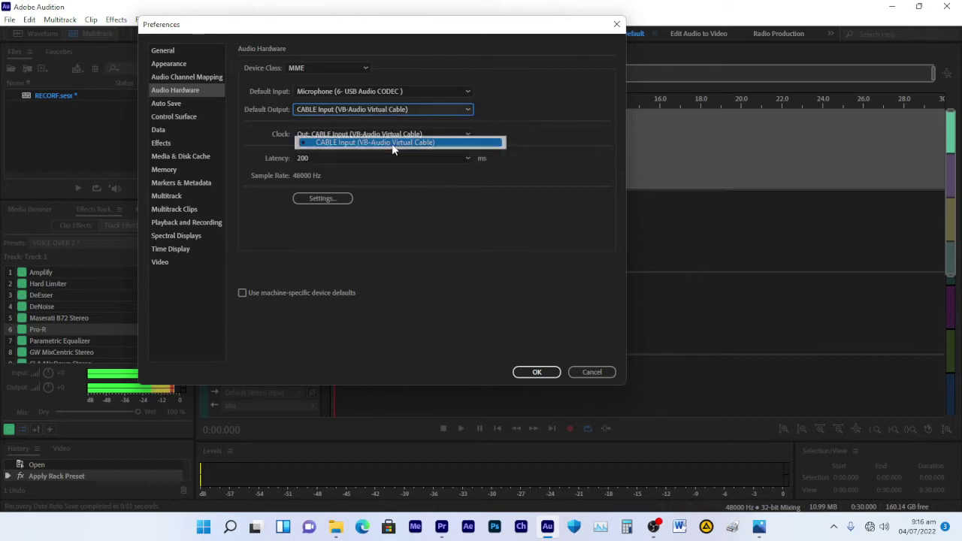
left_click(537, 372)
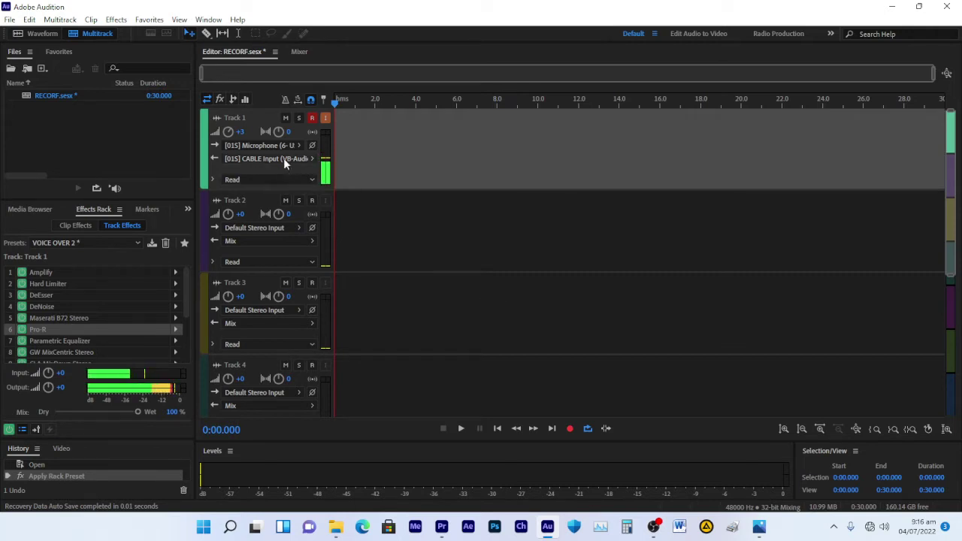
- Examine the stereo input and stereo output device choices of Track 1 without changing them
left_click(258, 119)
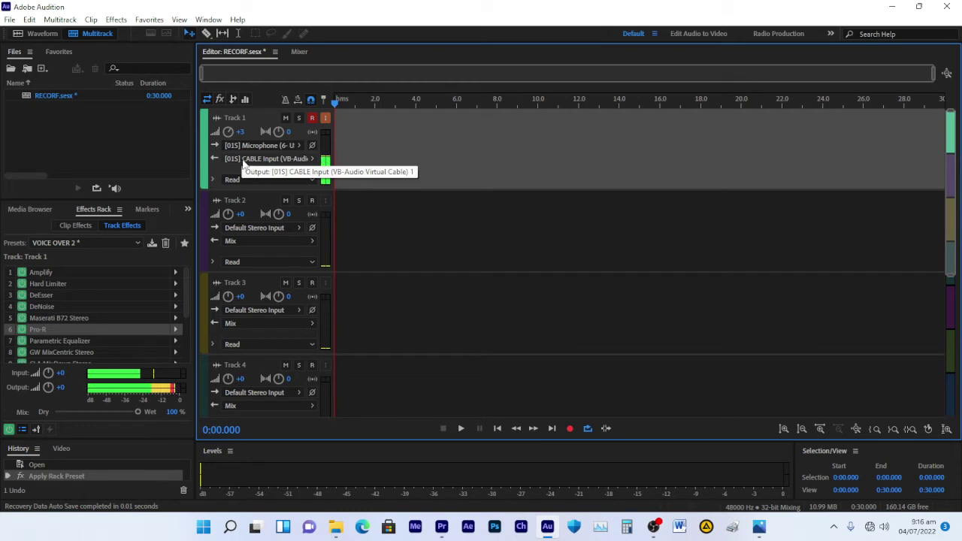
left_click(264, 145)
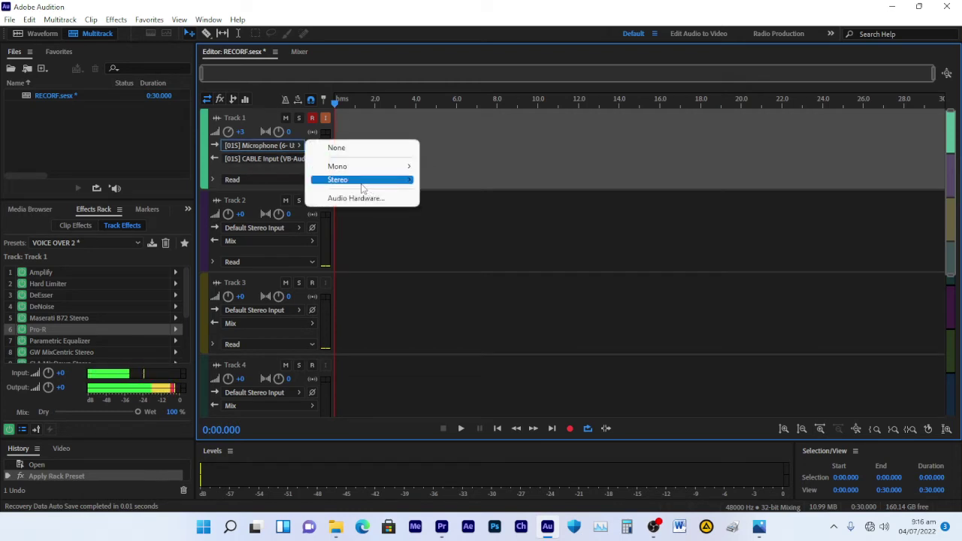
mouse_move(361, 188)
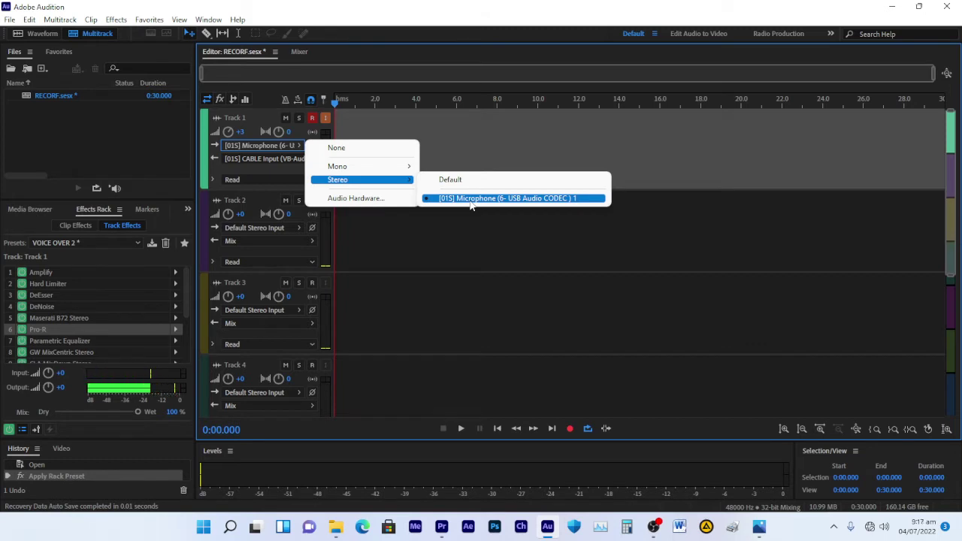
left_click(258, 165)
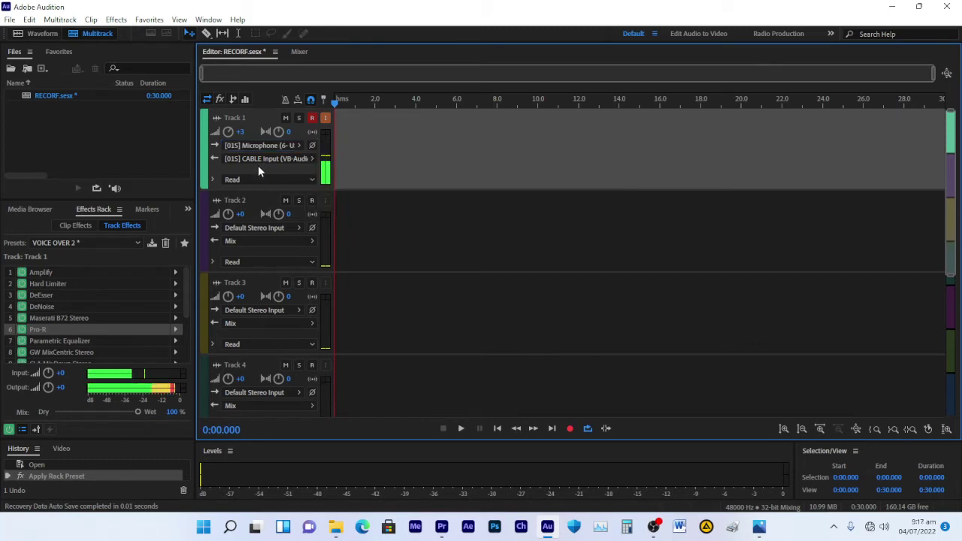
left_click(276, 159)
mouse_move(388, 232)
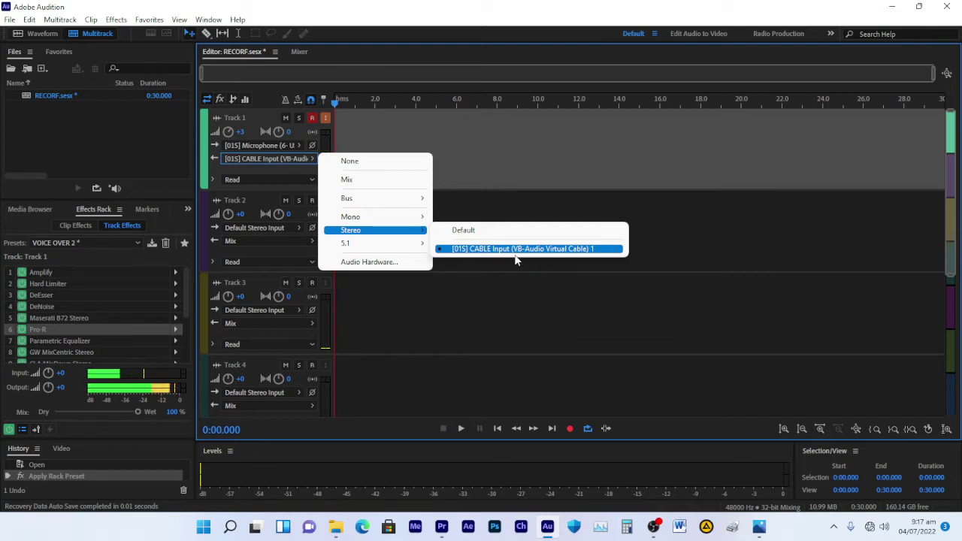
left_click(440, 132)
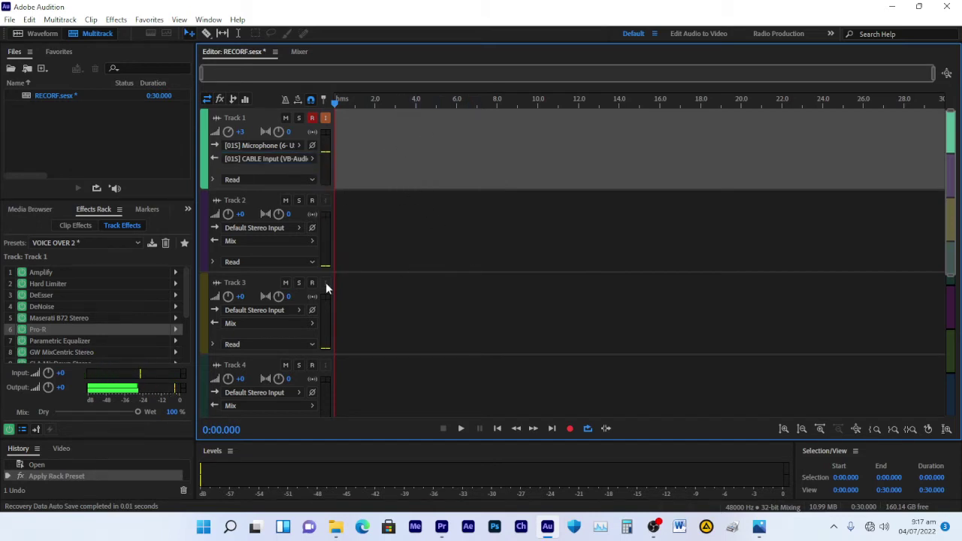
- Open the Amplify effect in Track 1's effects rack, examine its gain settings, and close it without changes
left_click(47, 273)
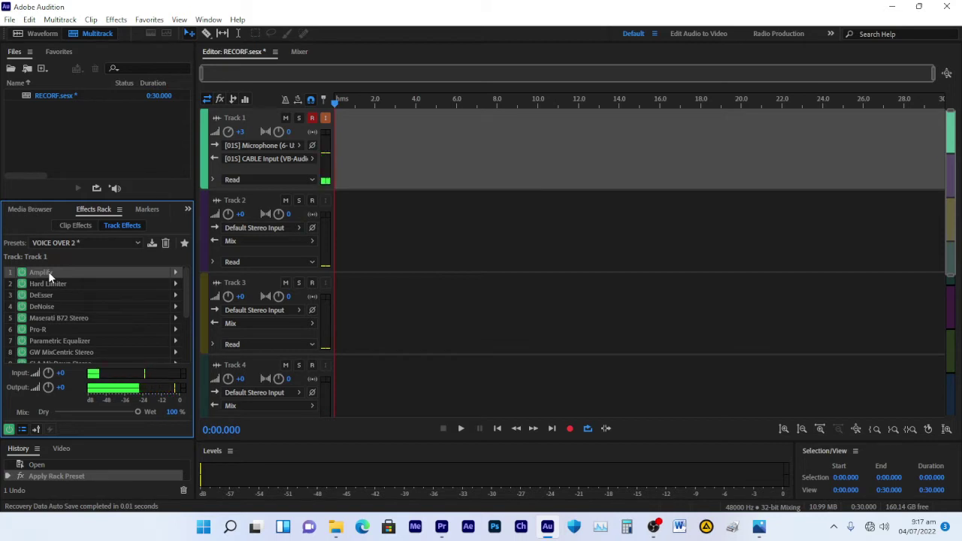
double_click(48, 271)
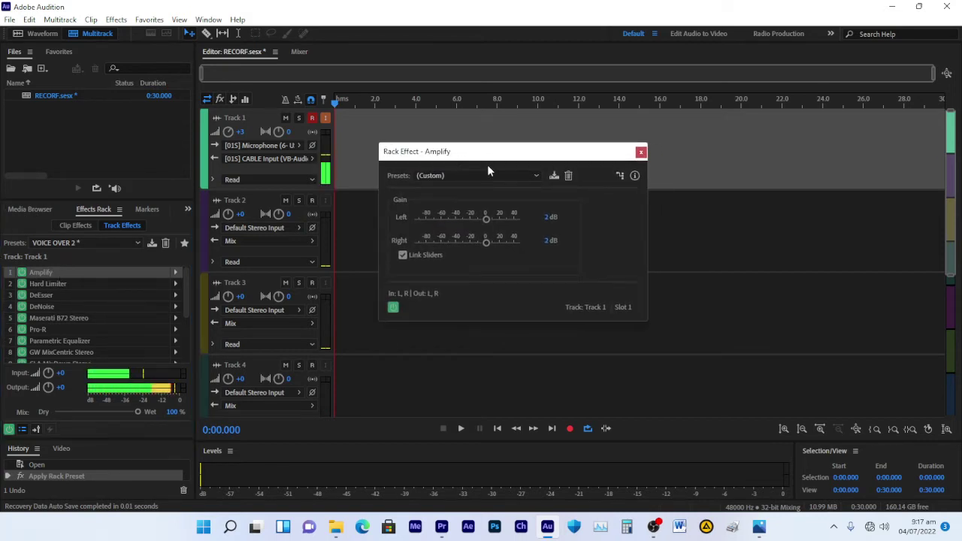
left_click_drag(491, 160, 480, 160)
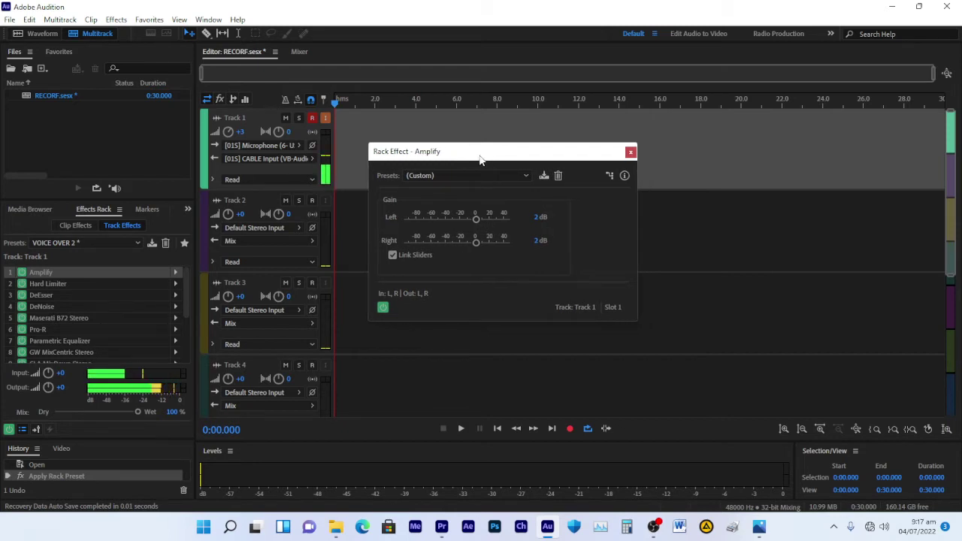
left_click(631, 153)
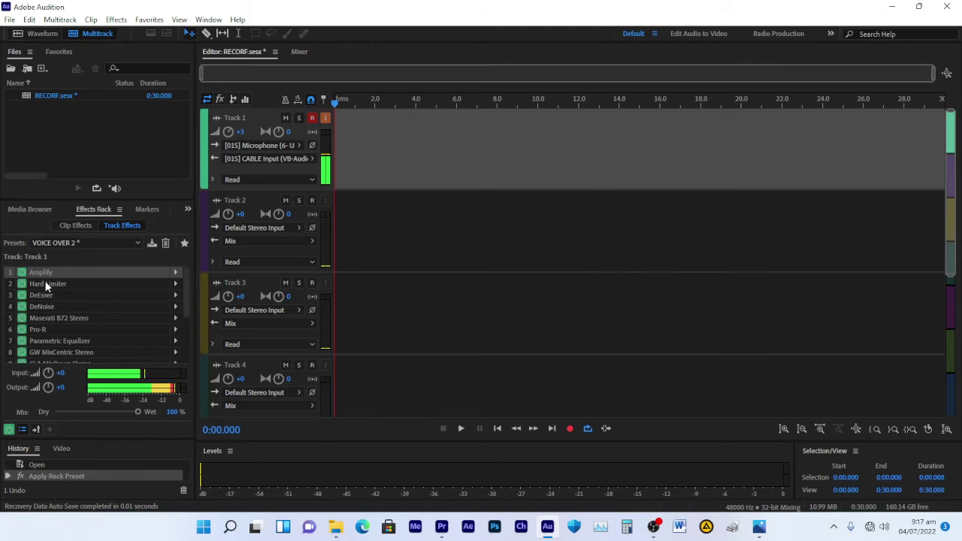
- Examine the settings of Track 1's Hard Limiter and DeEsser effects in turn, closing each without changes
double_click(45, 284)
left_click_drag(469, 151, 479, 149)
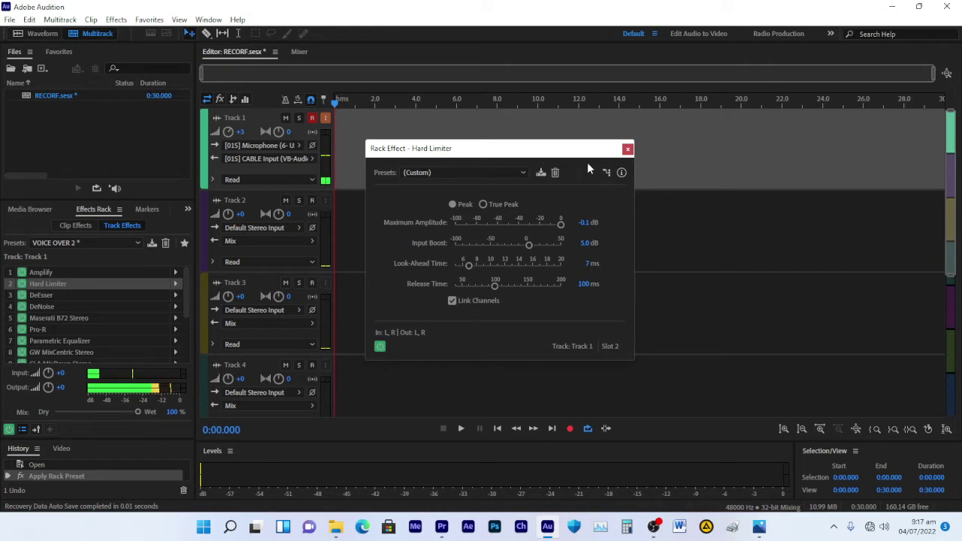
left_click(628, 151)
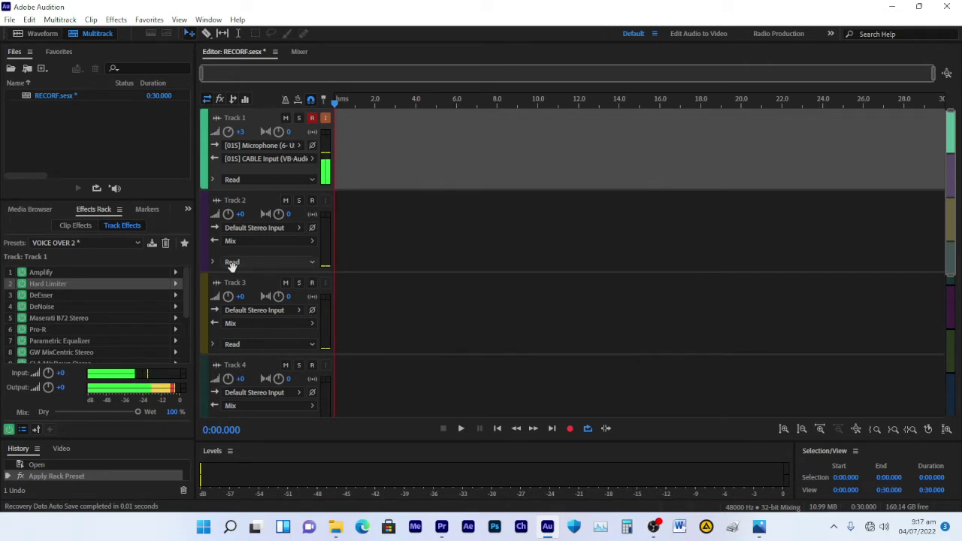
double_click(42, 296)
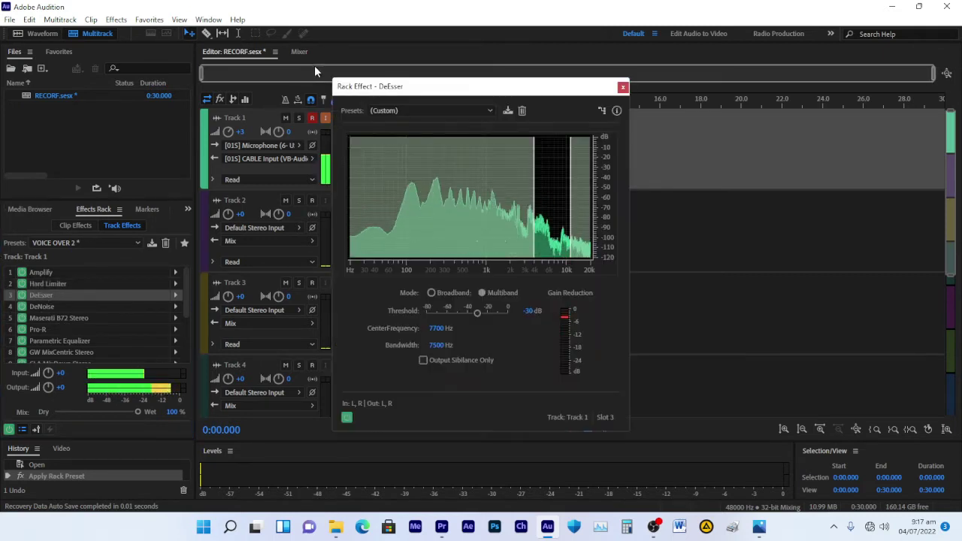
left_click_drag(433, 84, 448, 86)
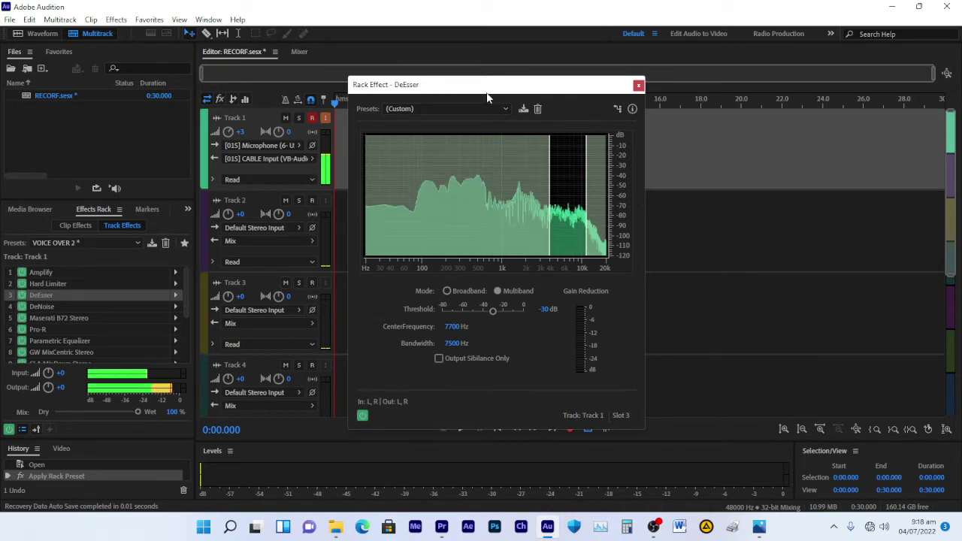
left_click(639, 85)
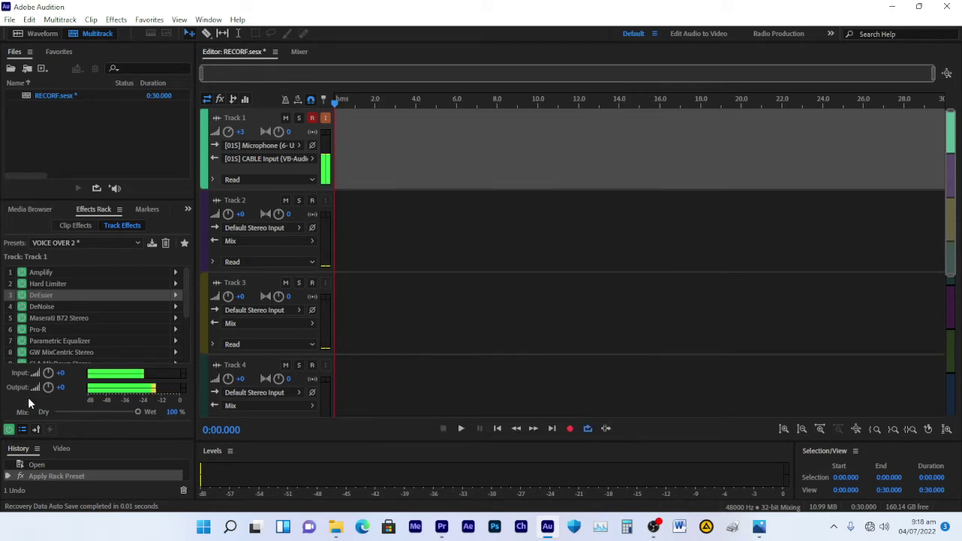
- Try Track 1's DeNoise amount at 100% and 40%, then set it to 19% and close the effect
double_click(43, 305)
left_click_drag(485, 120, 494, 116)
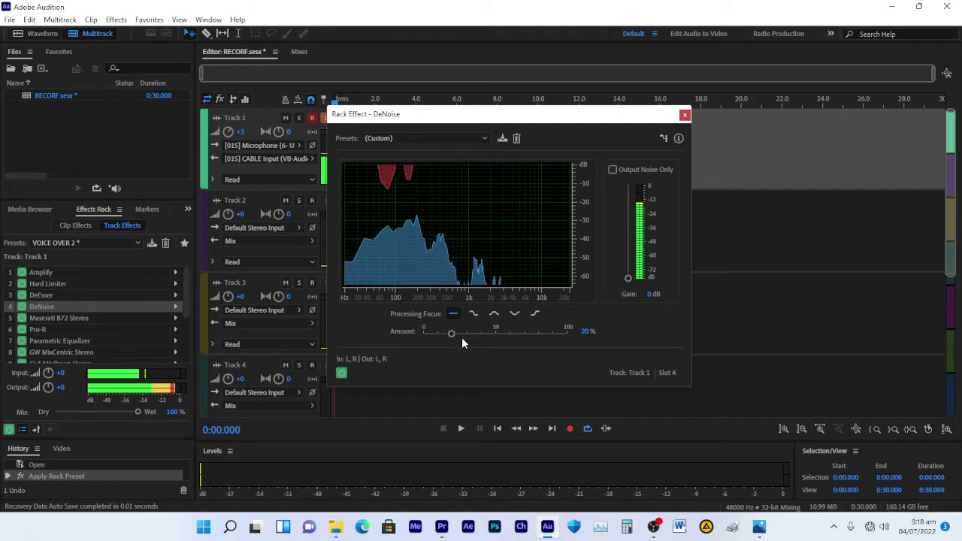
left_click_drag(450, 334, 594, 331)
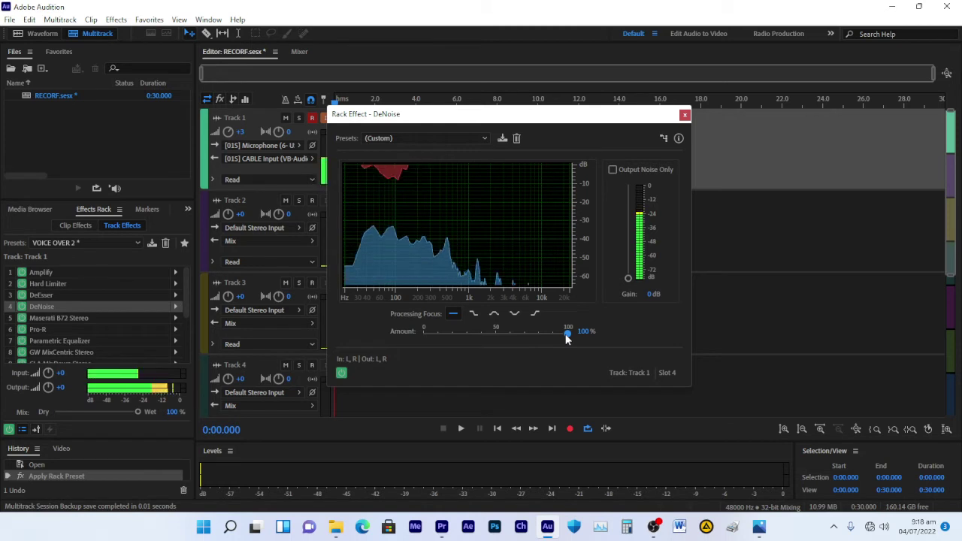
left_click_drag(567, 333, 486, 336)
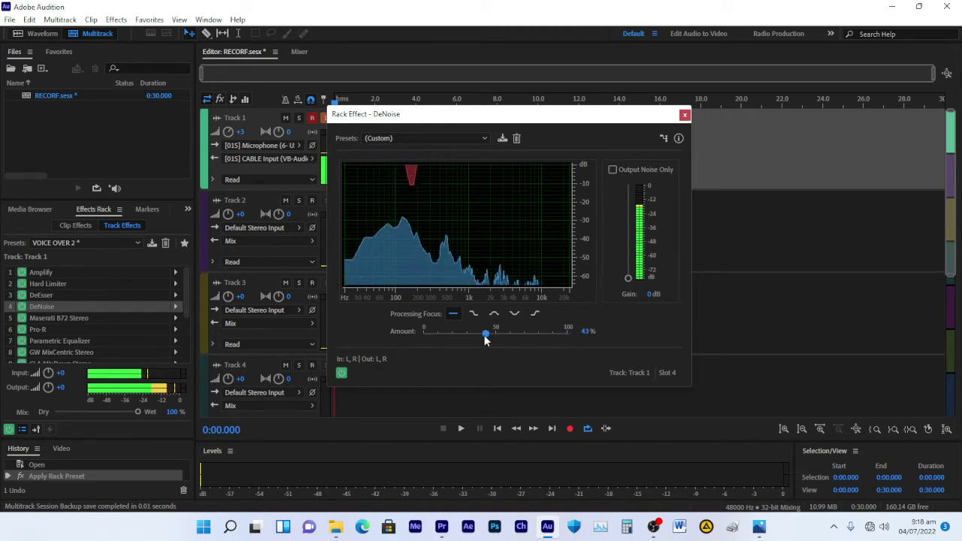
left_click_drag(485, 335, 481, 336)
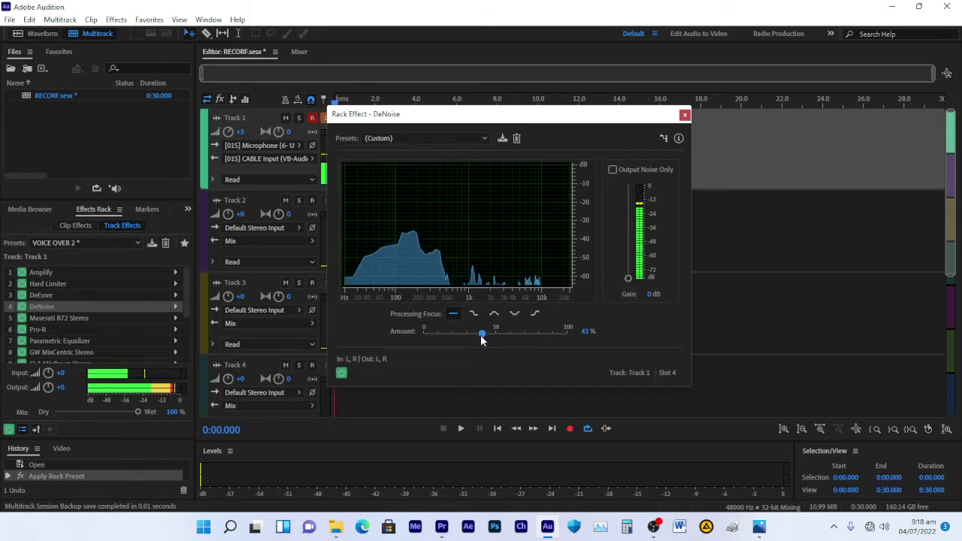
left_click_drag(482, 336, 481, 336)
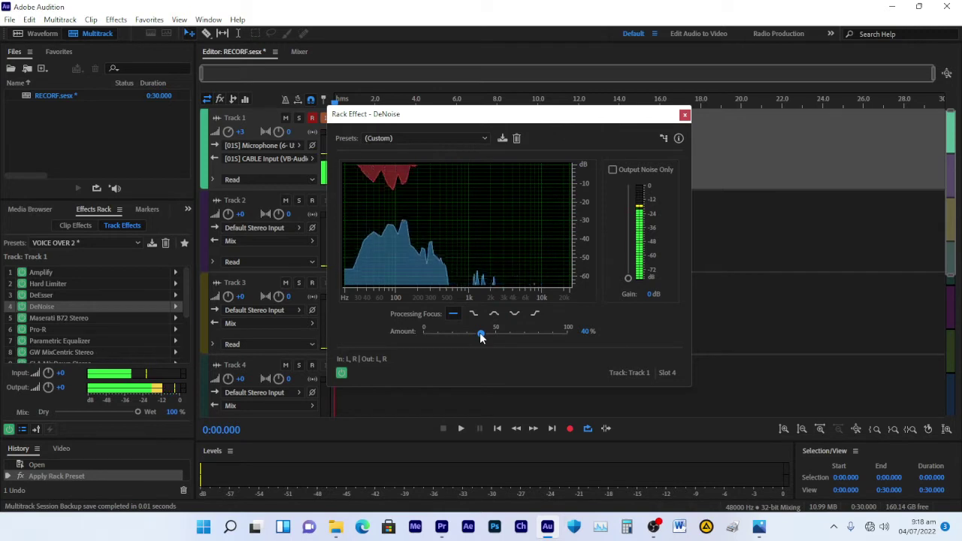
left_click_drag(481, 335, 456, 338)
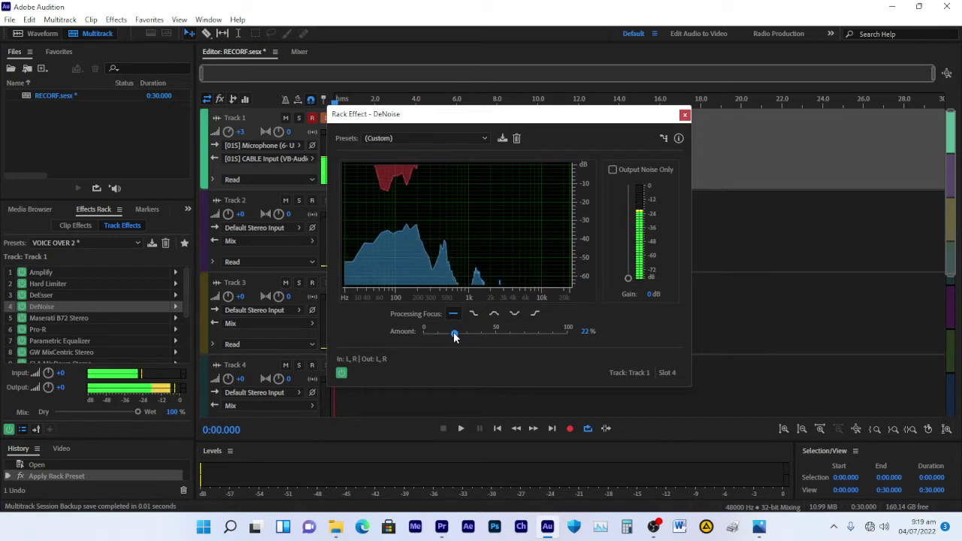
left_click_drag(455, 336, 450, 337)
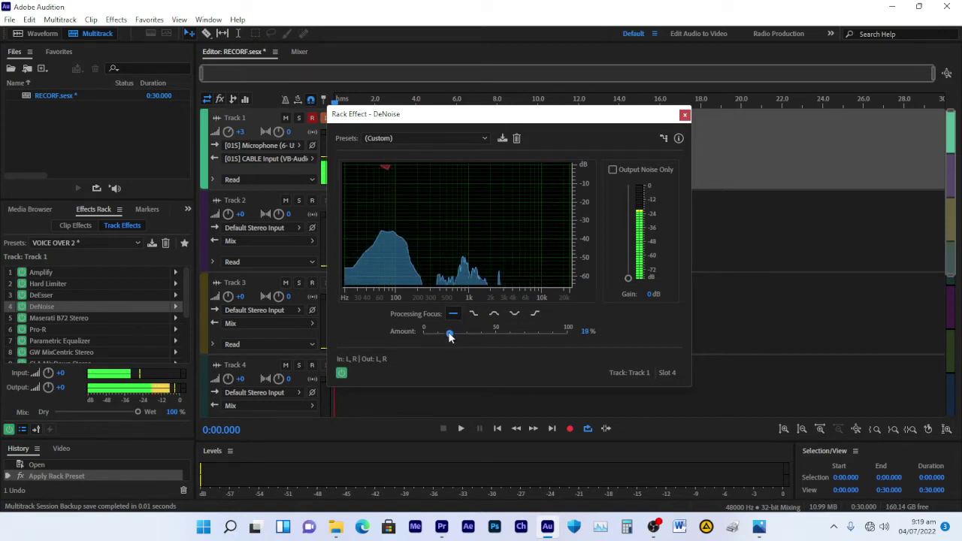
left_click(685, 114)
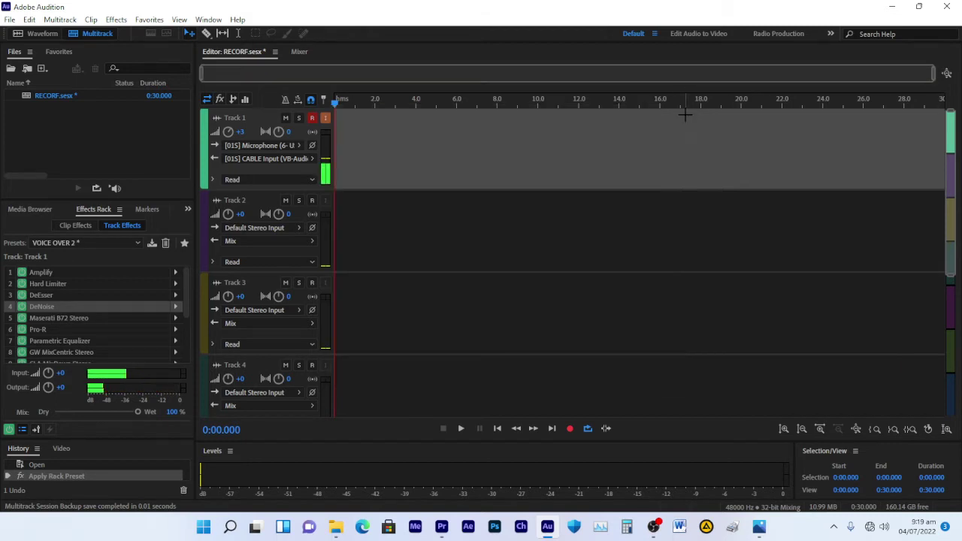
- Examine the bass and treble settings of the Maserati B72 Stereo effect on Track 1, then close it
double_click(53, 318)
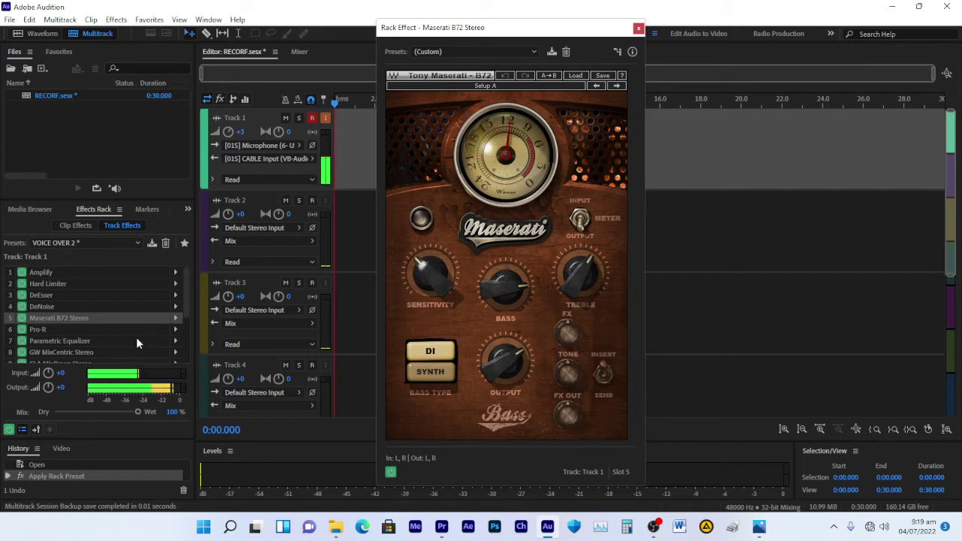
left_click_drag(461, 28, 472, 28)
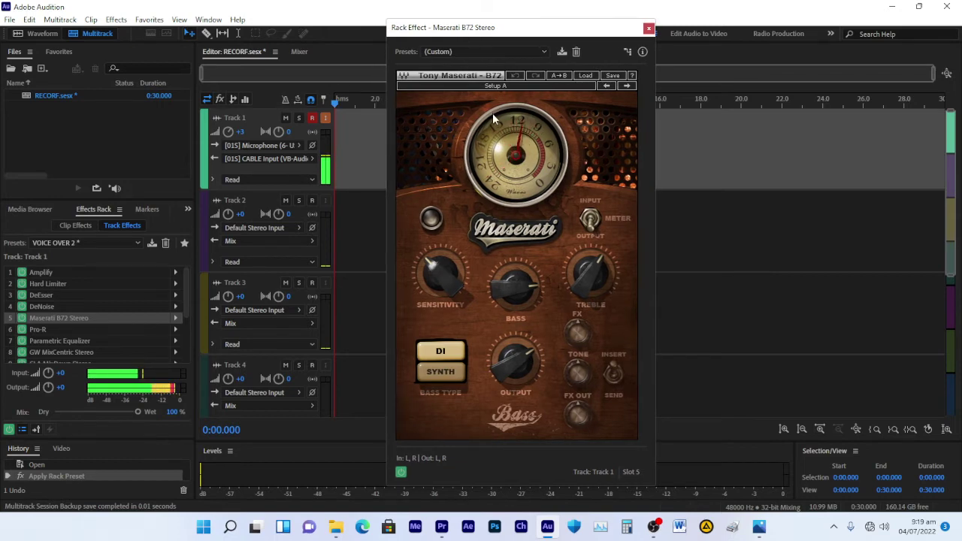
mouse_move(510, 294)
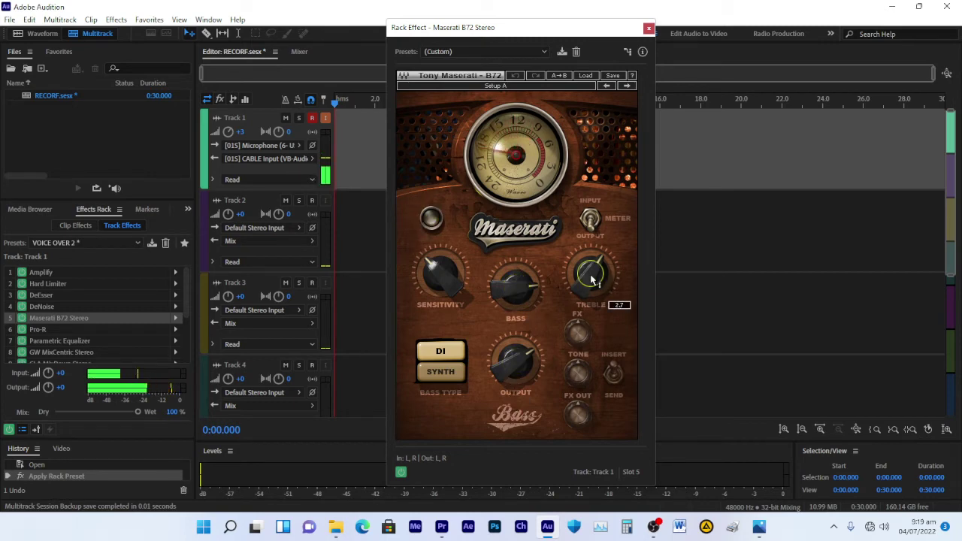
left_click(649, 28)
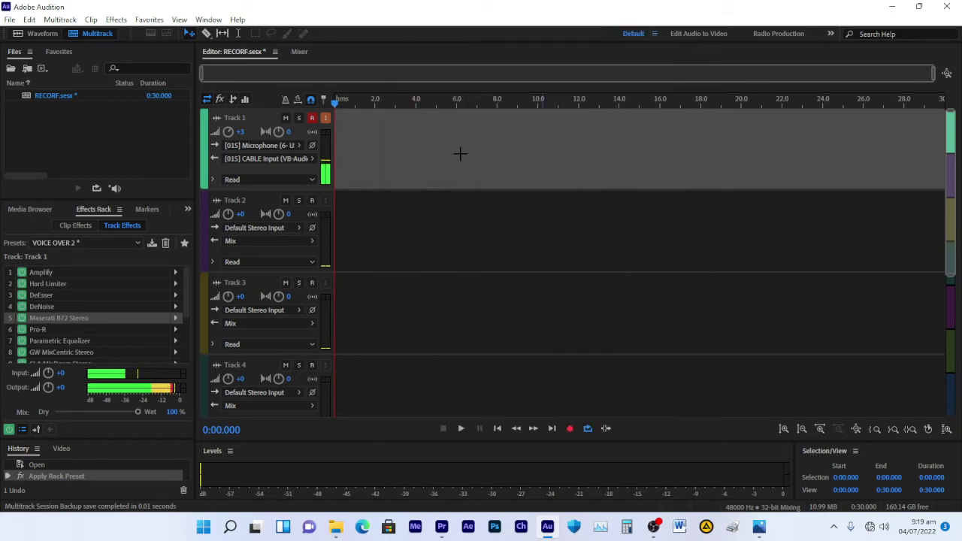
- Open the Pro-R reverb effect on Track 1 and examine its mix value
left_click(39, 331)
double_click(39, 332)
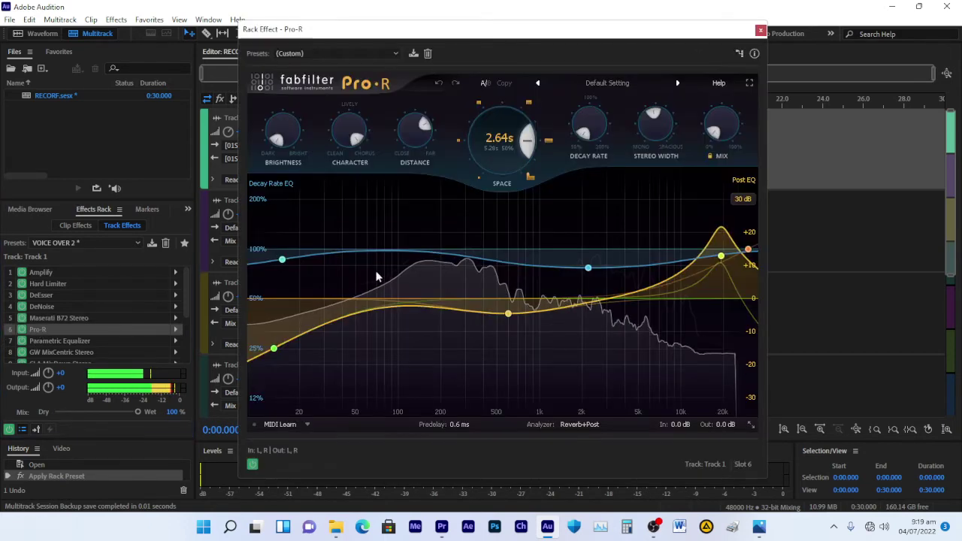
left_click_drag(430, 33, 488, 37)
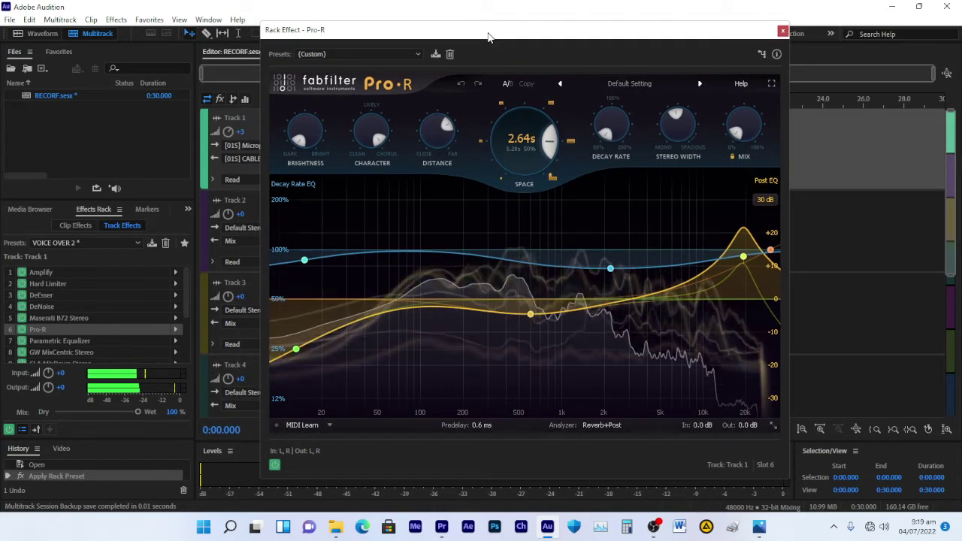
mouse_move(736, 133)
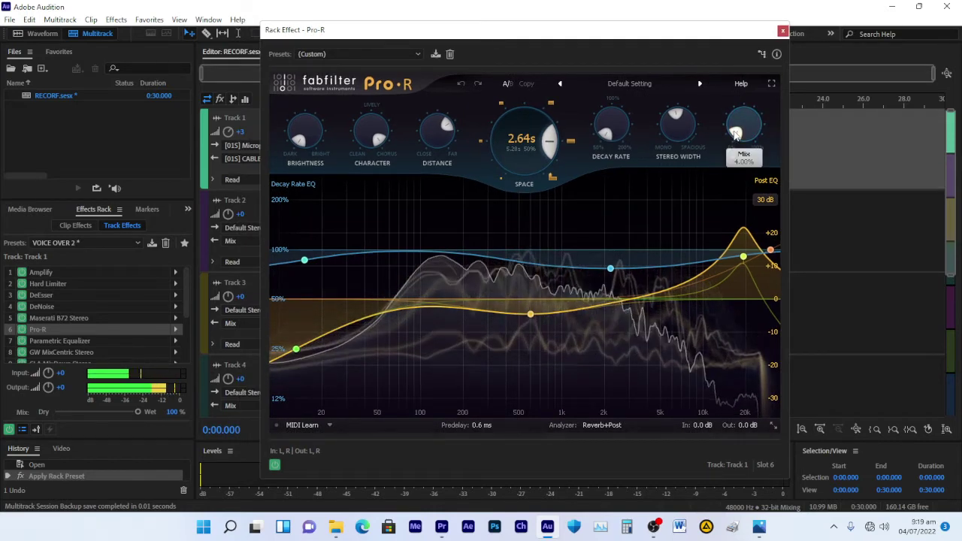
double_click(736, 133)
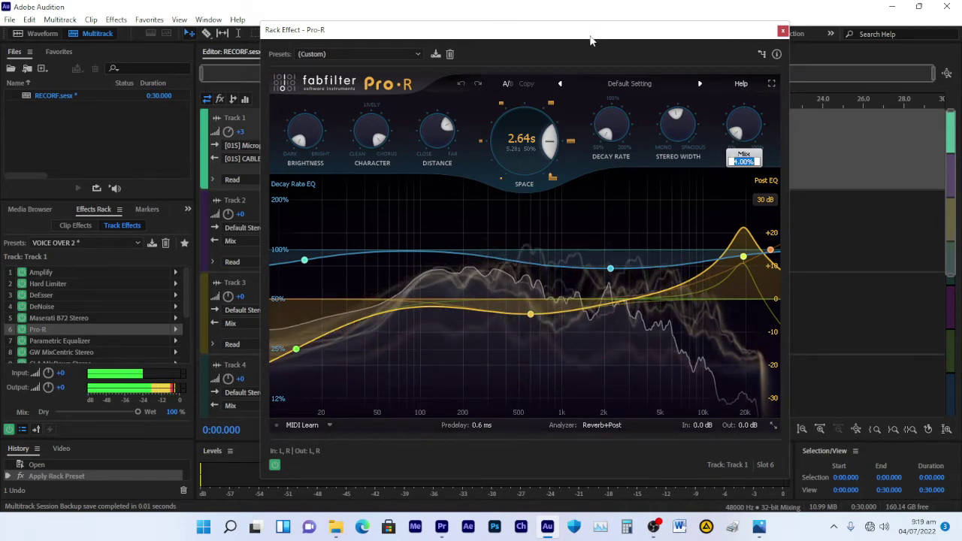
left_click_drag(591, 42, 569, 41)
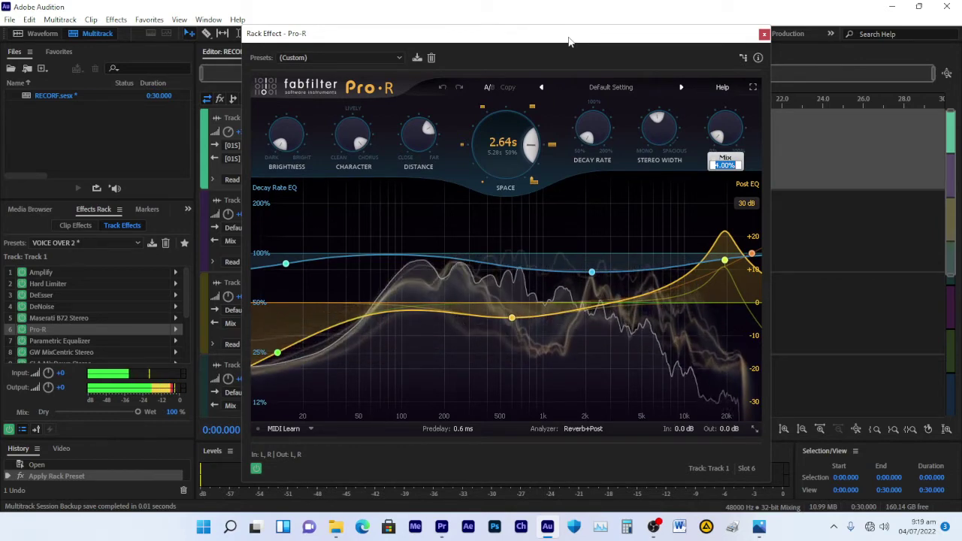
left_click_drag(568, 42, 560, 45)
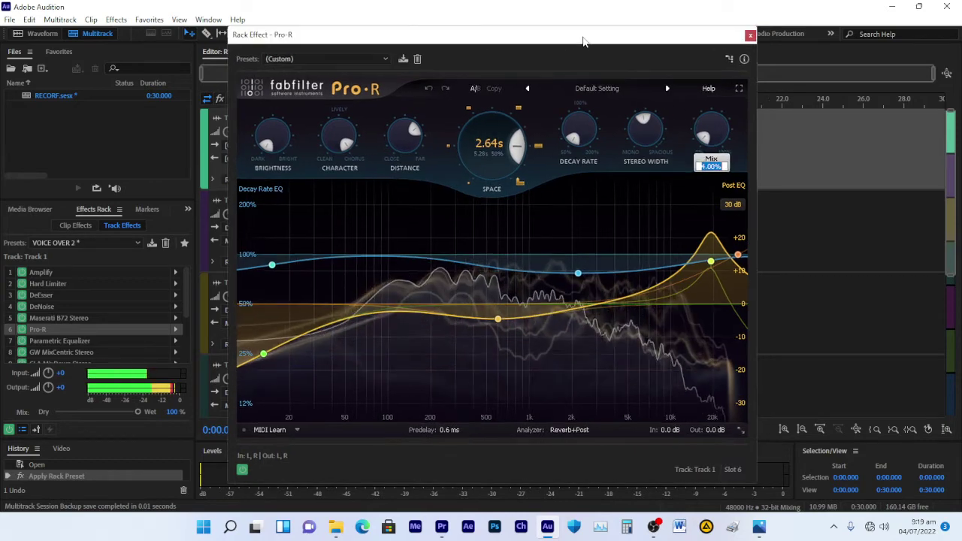
- Try much higher and lower reverb mix levels in Pro-R, then set the mix to 4%
left_click_drag(703, 129, 715, 102)
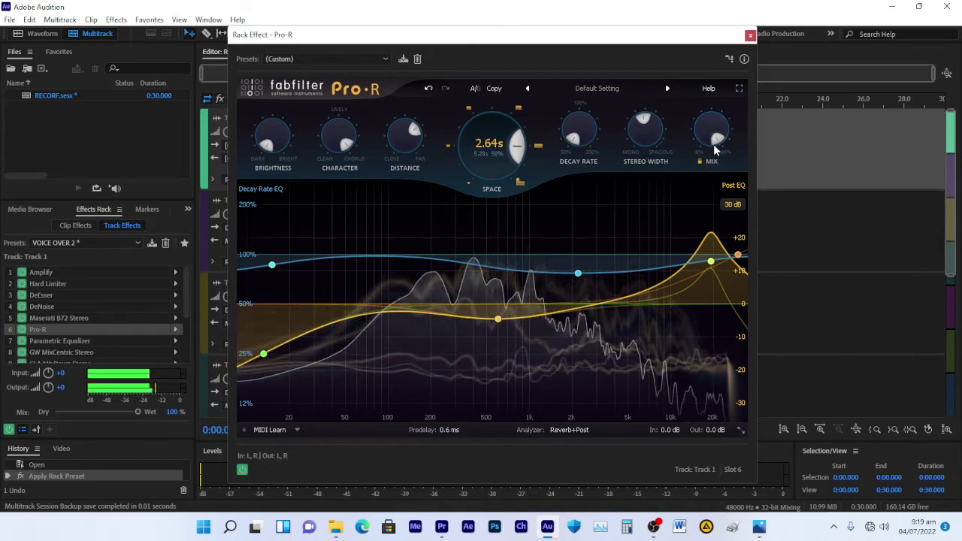
mouse_move(715, 150)
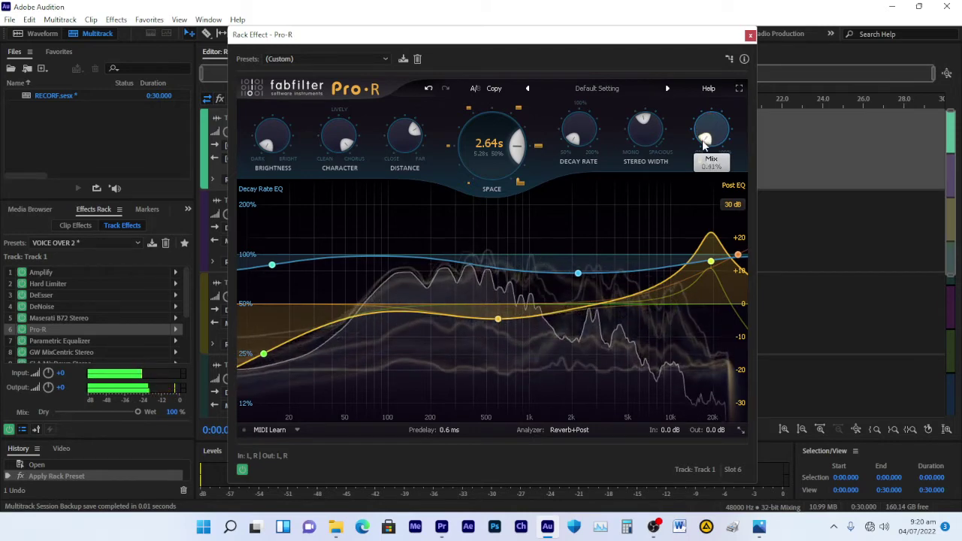
double_click(708, 152)
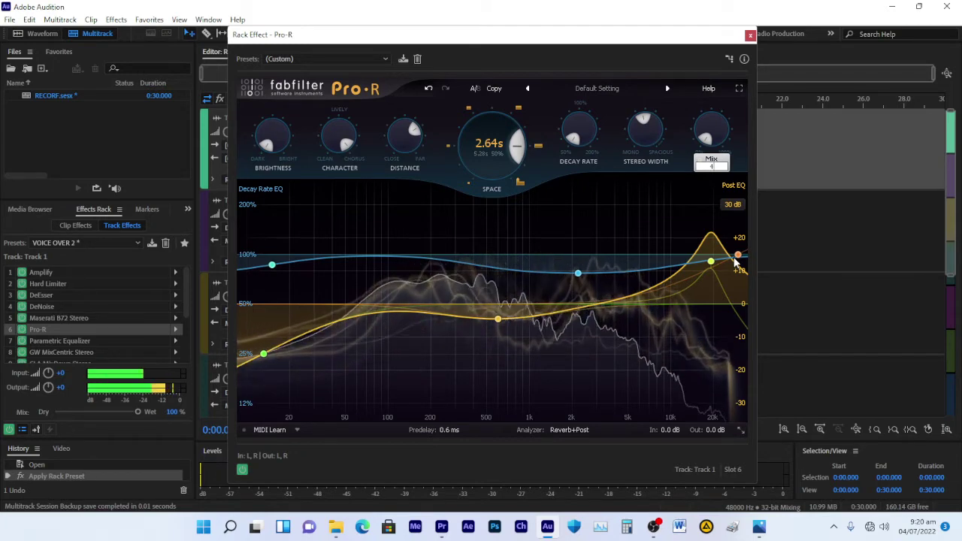
- Adjust the shape and Q of Pro-R's high-frequency Post EQ band at about 19 kHz, then close the effect
left_click_drag(737, 258, 711, 269)
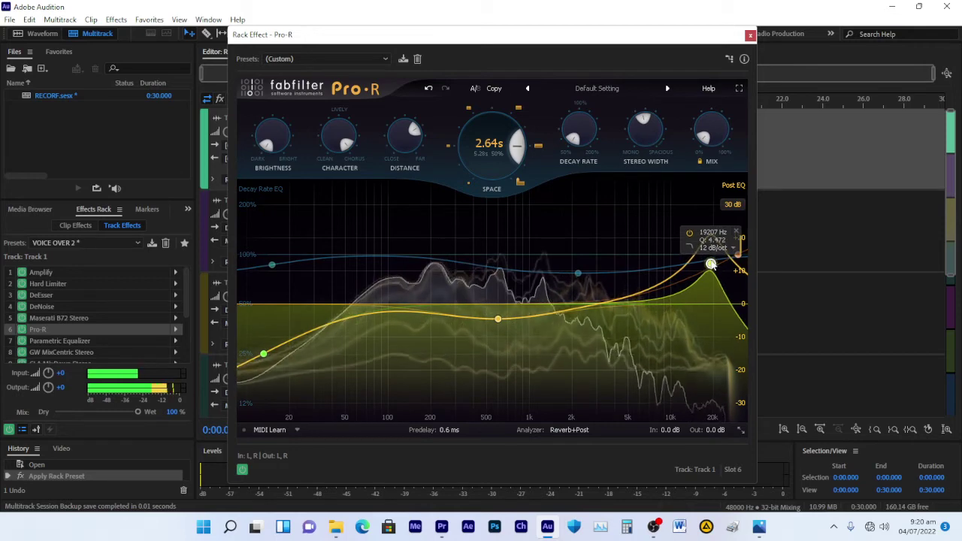
double_click(710, 260)
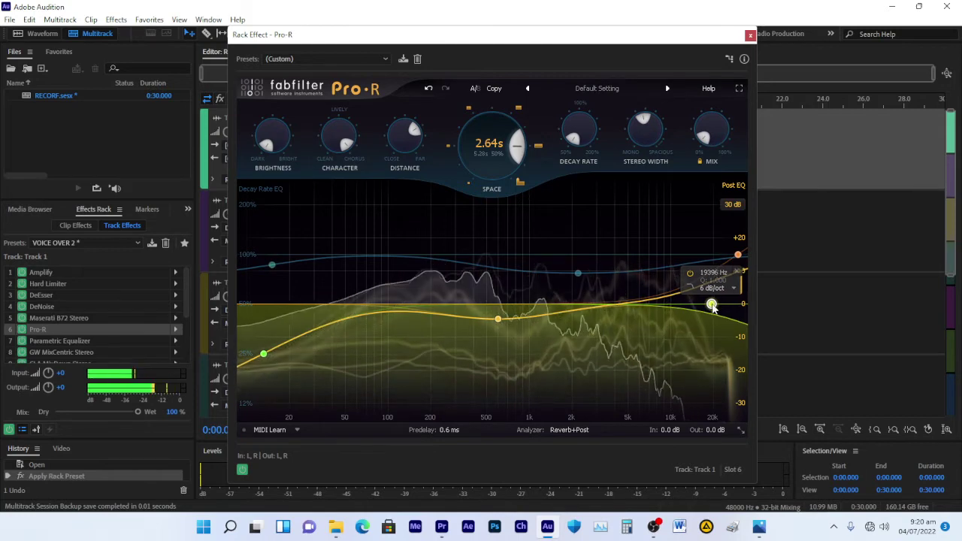
scroll(711, 304, "up", 5)
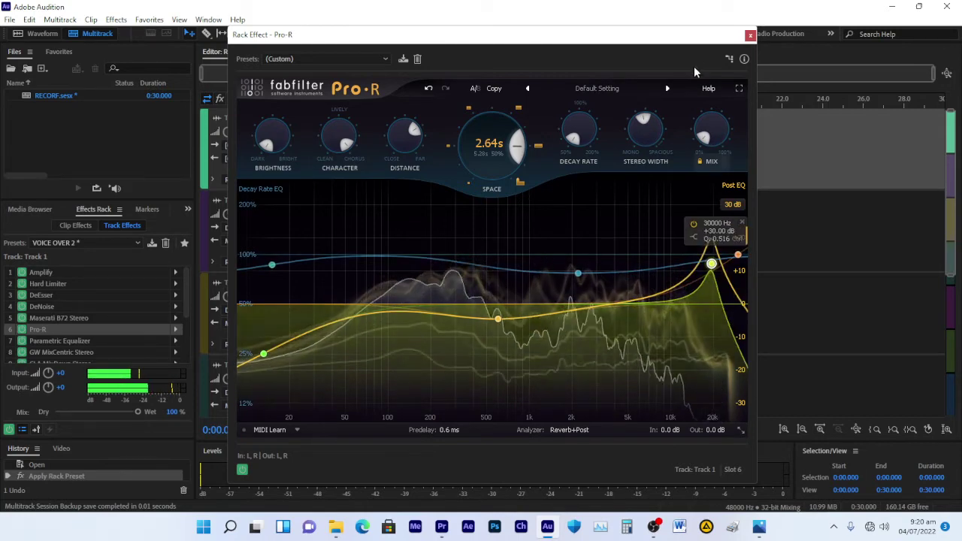
left_click(750, 35)
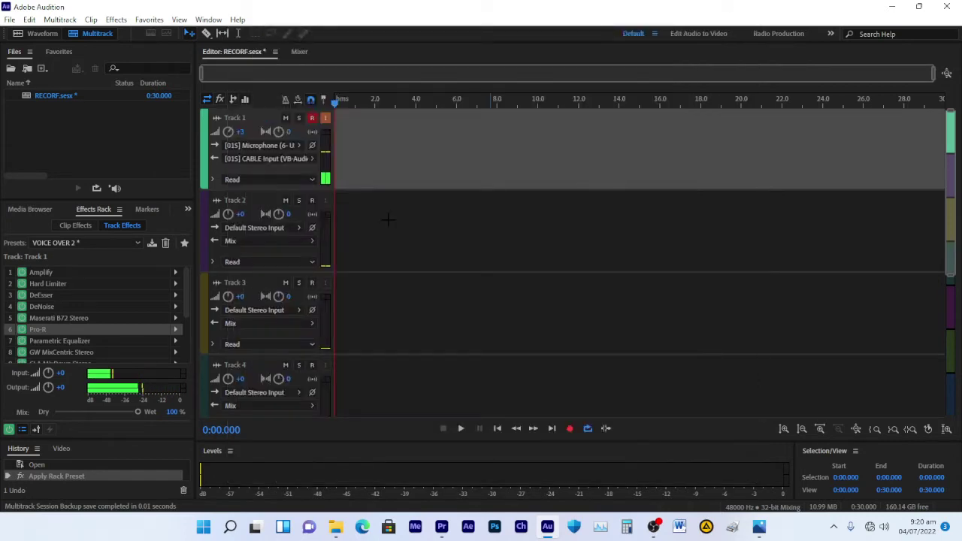
- Open the Parametric Equalizer effect on Track 1, examine its band frequencies and gains, and close it
left_click(62, 341)
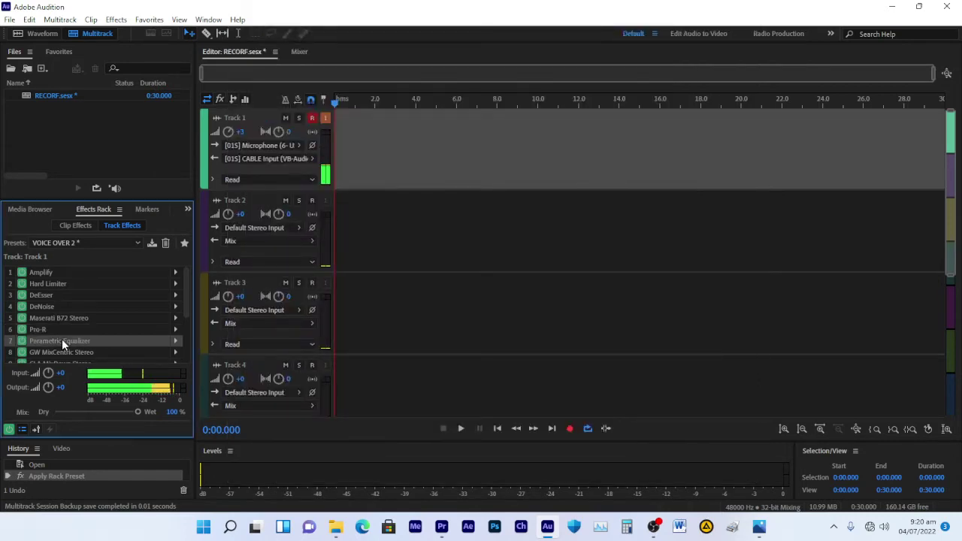
double_click(61, 341)
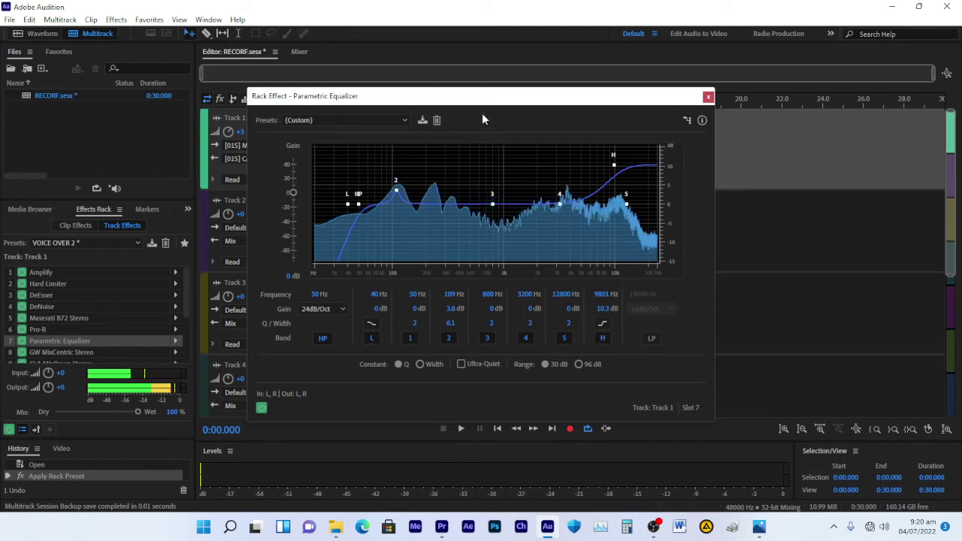
left_click_drag(482, 101, 507, 96)
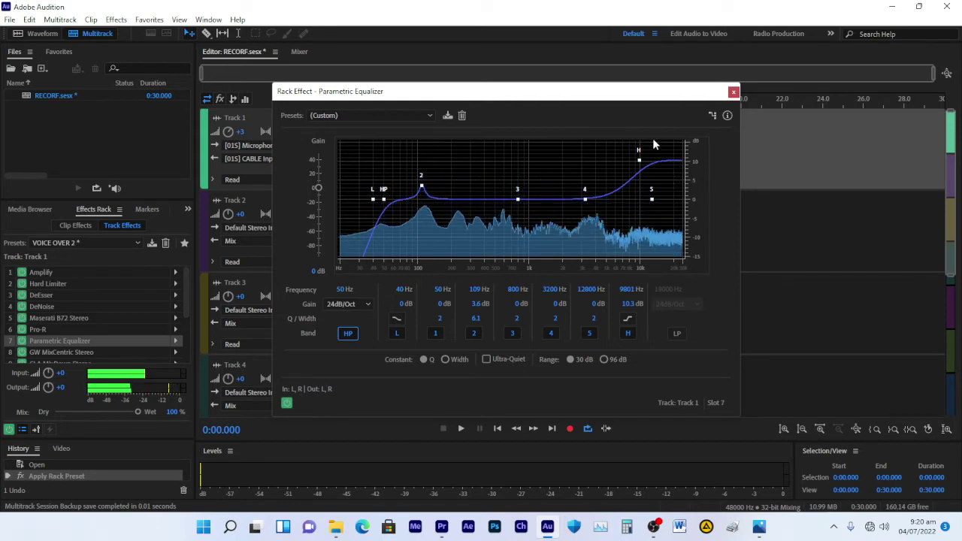
left_click(733, 92)
- Open the GW MixCentric Stereo effect on Track 1, try a much higher input level, and set the input to 0
scroll(110, 325, "down", 1)
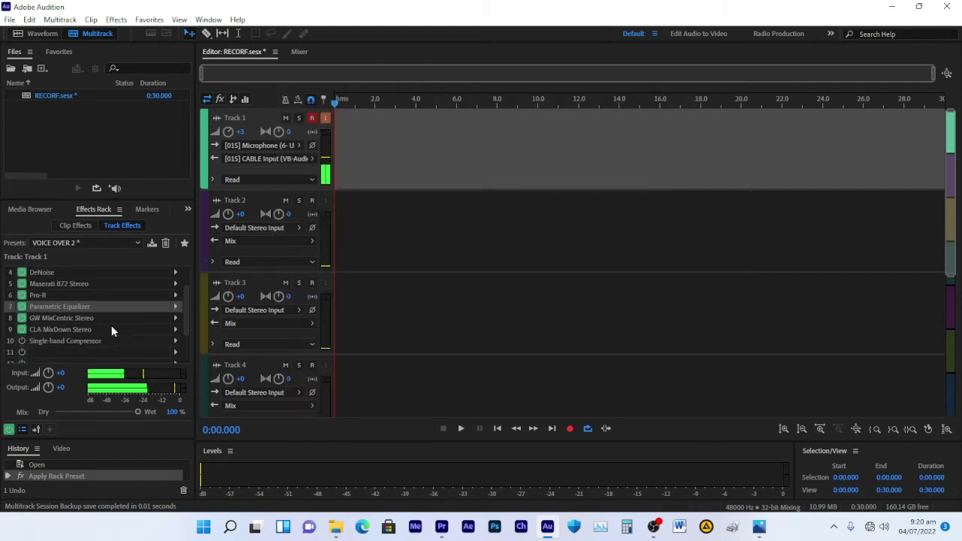
double_click(61, 318)
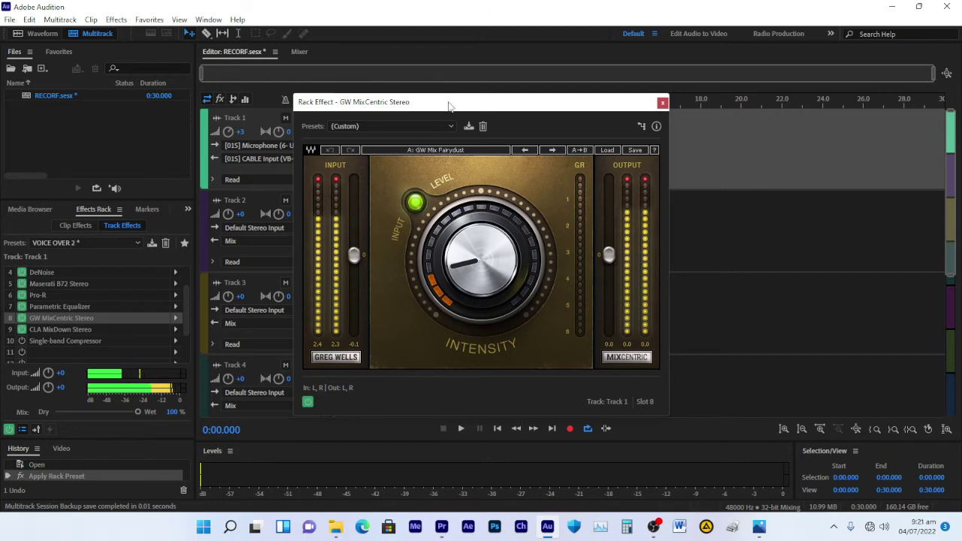
left_click_drag(449, 108, 476, 101)
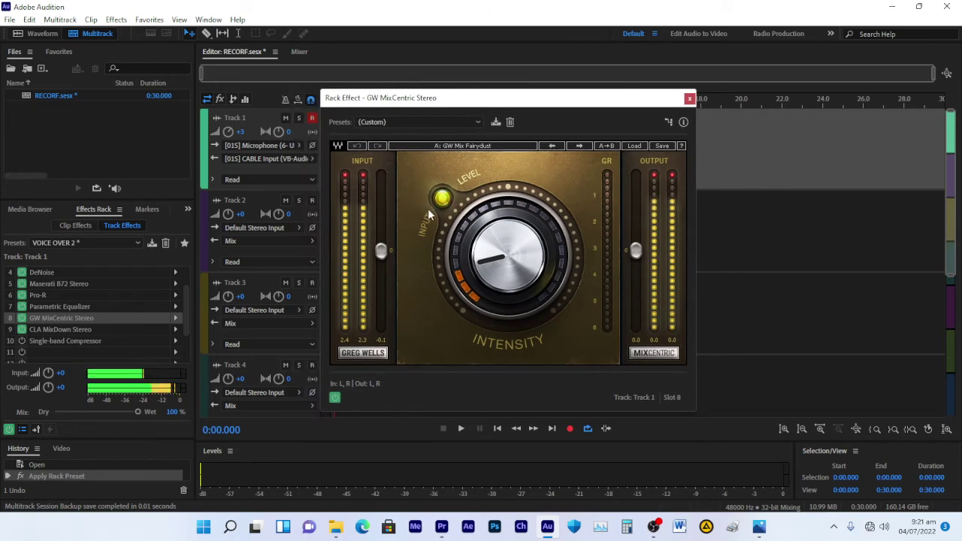
left_click(381, 252)
left_click_drag(381, 252, 381, 226)
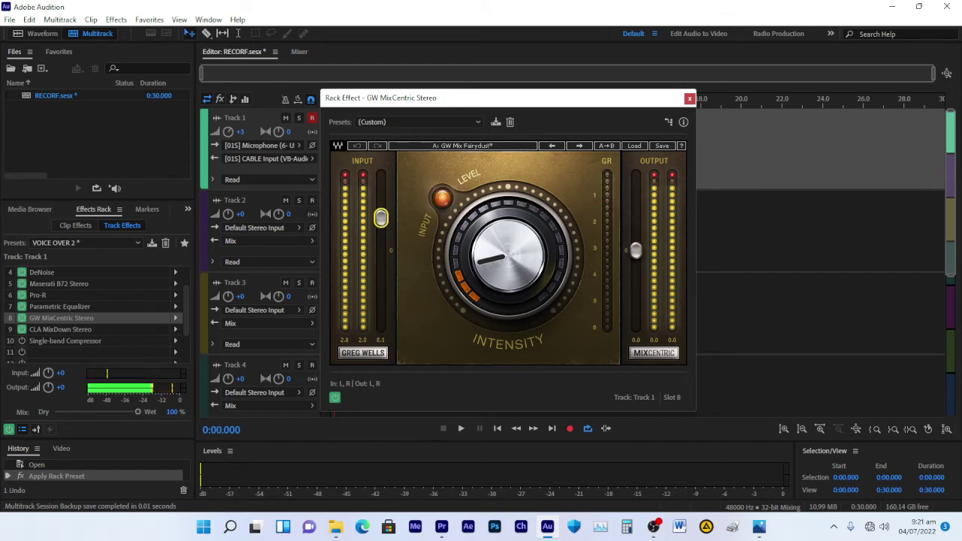
left_click_drag(381, 215, 381, 246)
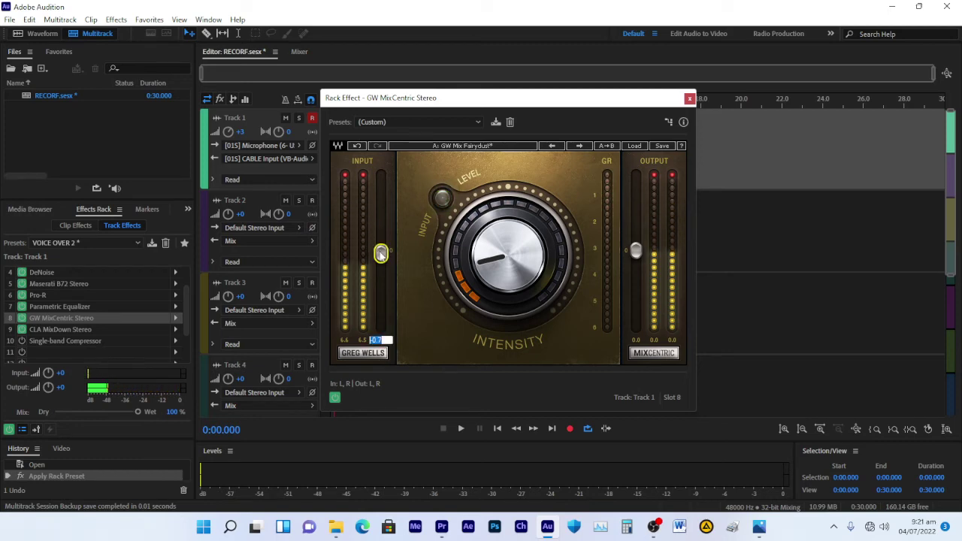
type("0")
key("Return")
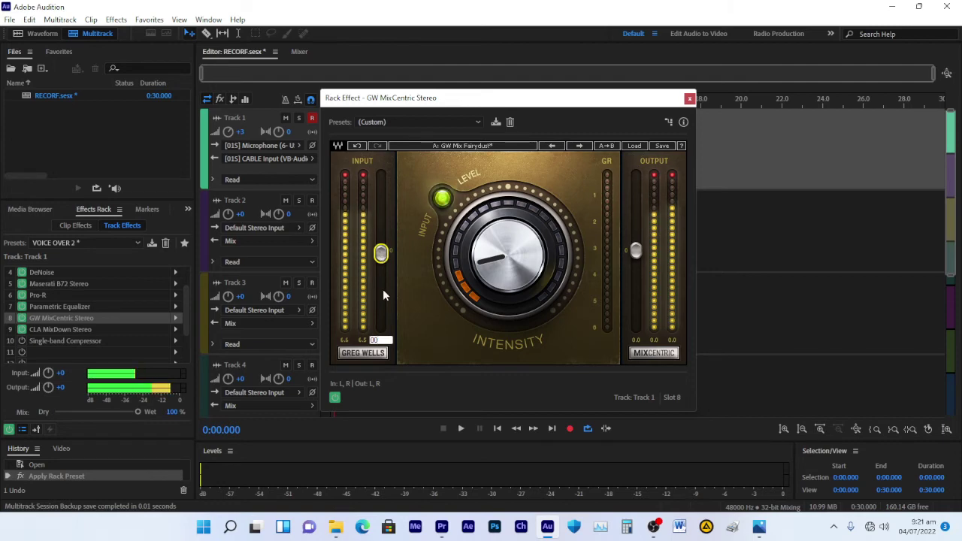
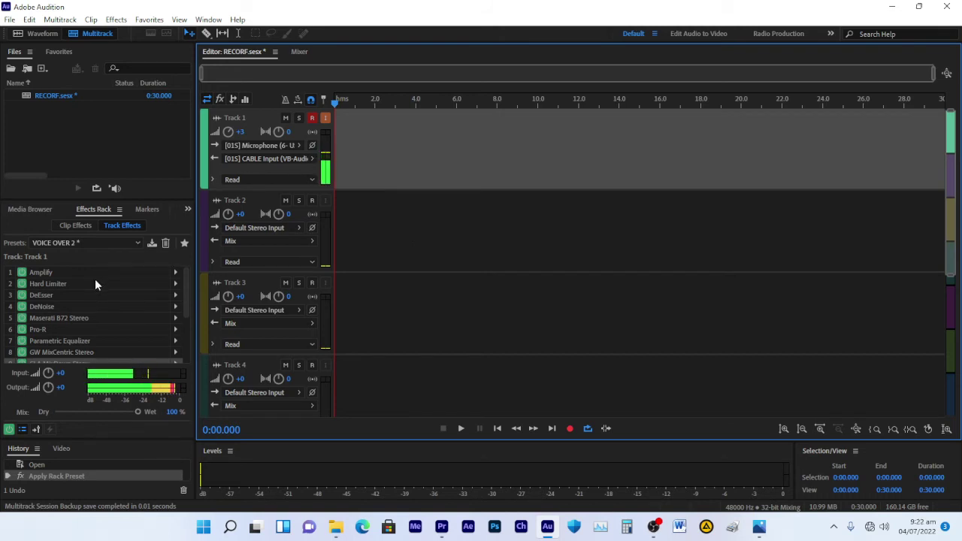
- Switch Track 1's effects rack to the (Default) preset for comparison and reapply the VOICE OVER 2 preset
left_click(76, 244)
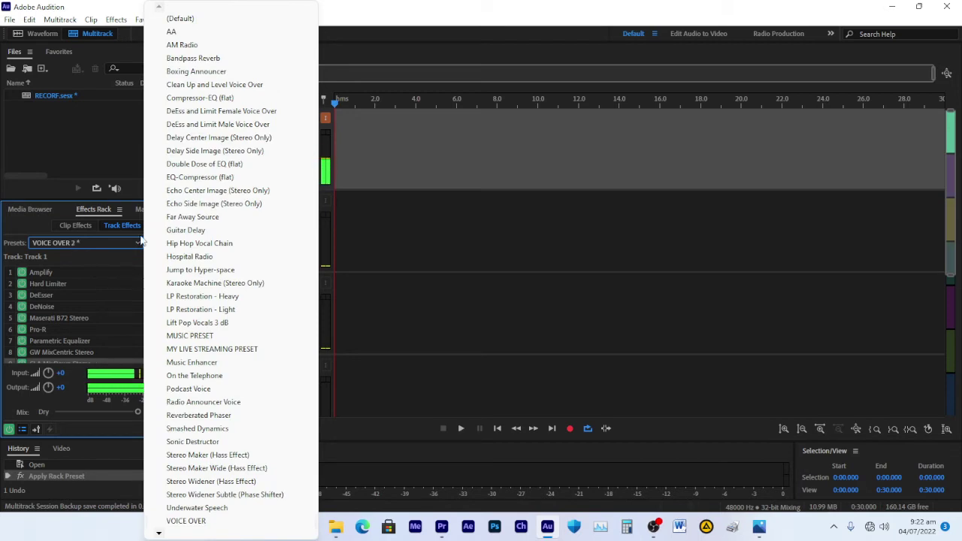
key("Escape")
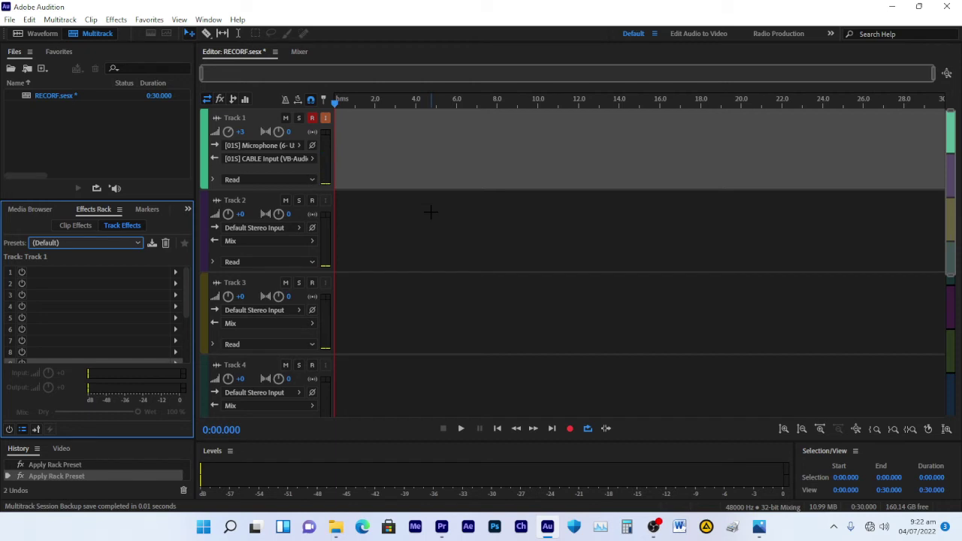
left_click(254, 121)
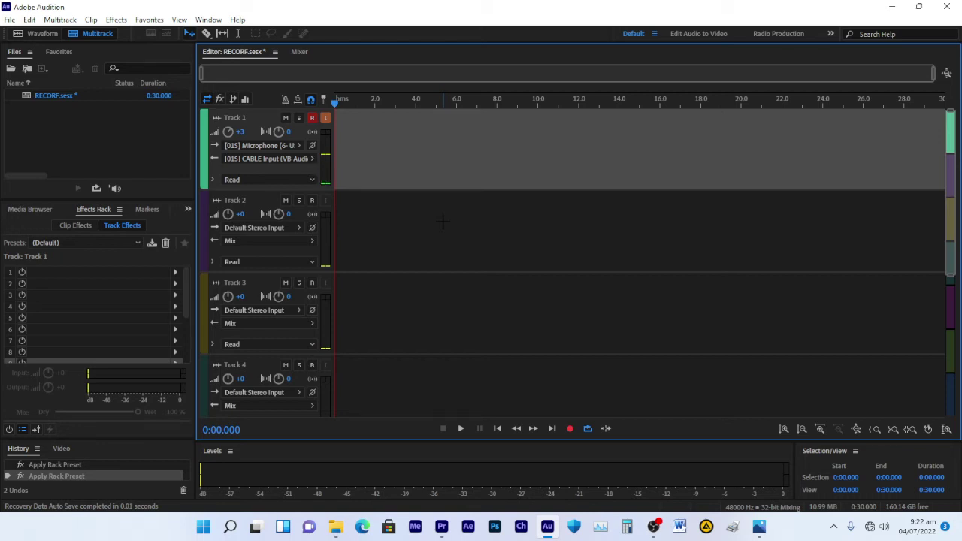
left_click(95, 244)
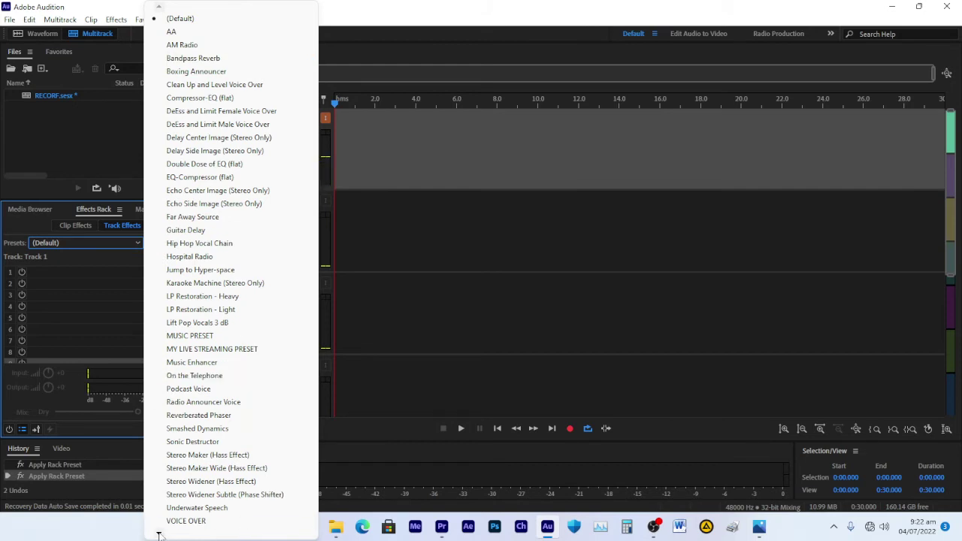
left_click(184, 526)
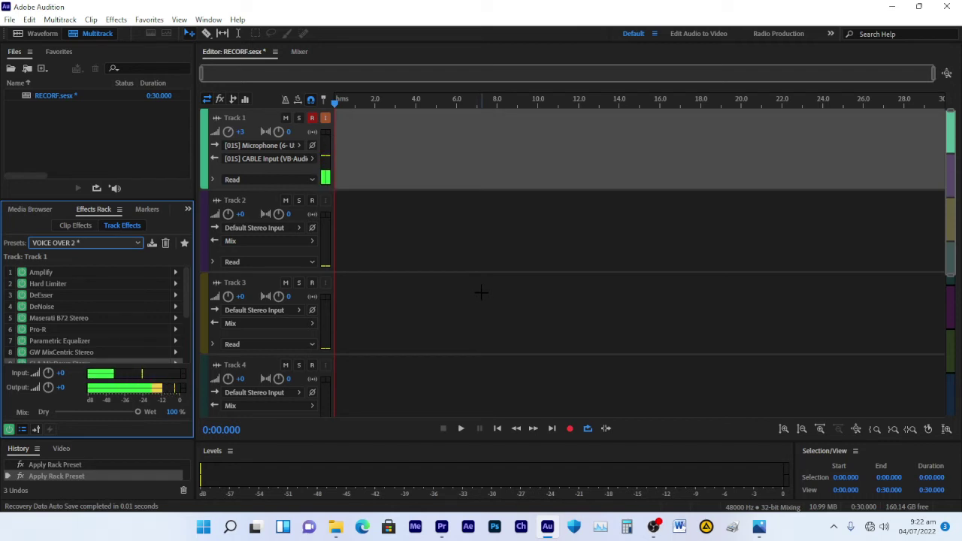
- Switch to OBS Studio, examine the Audio Input Capture device and the available alternatives in its properties, and close them unchanged
mouse_move(653, 526)
left_click(653, 526)
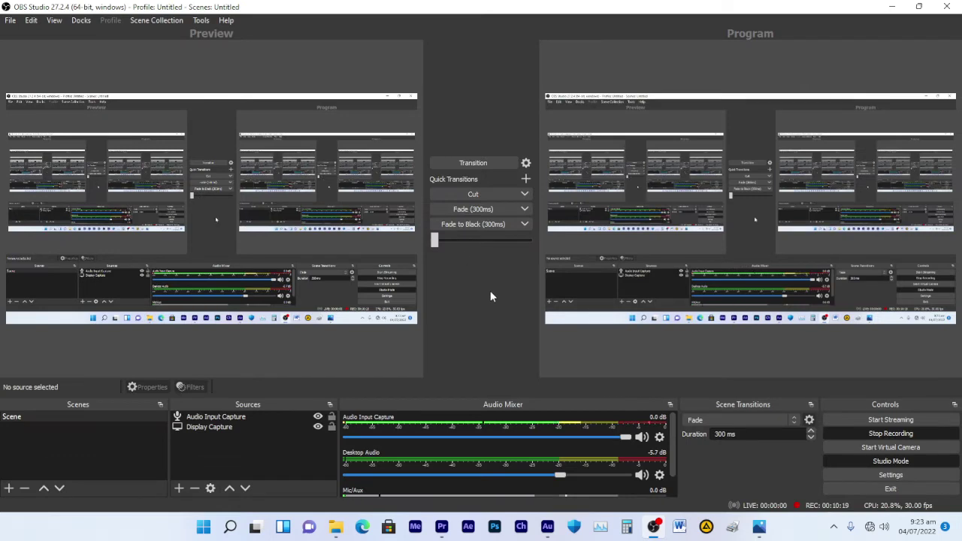
right_click(451, 423)
left_click(478, 399)
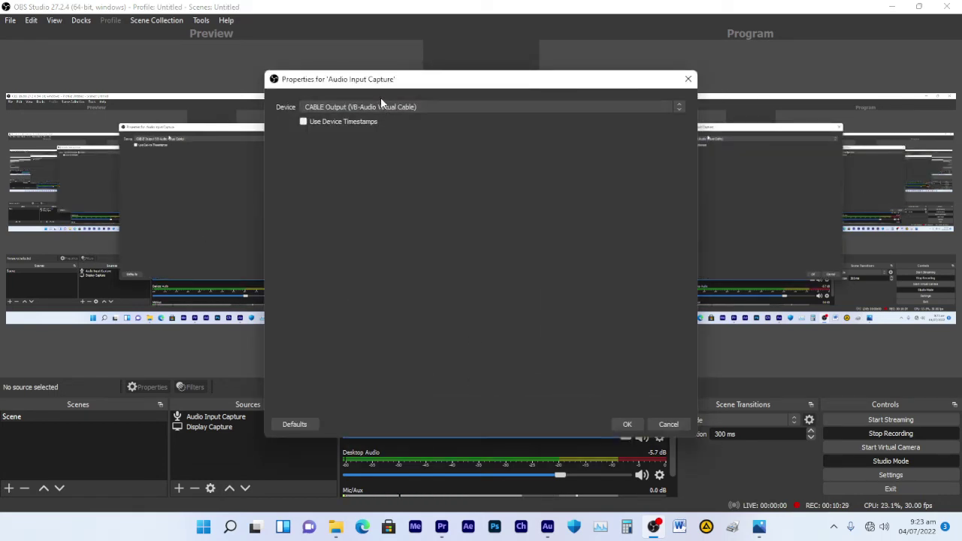
left_click(380, 108)
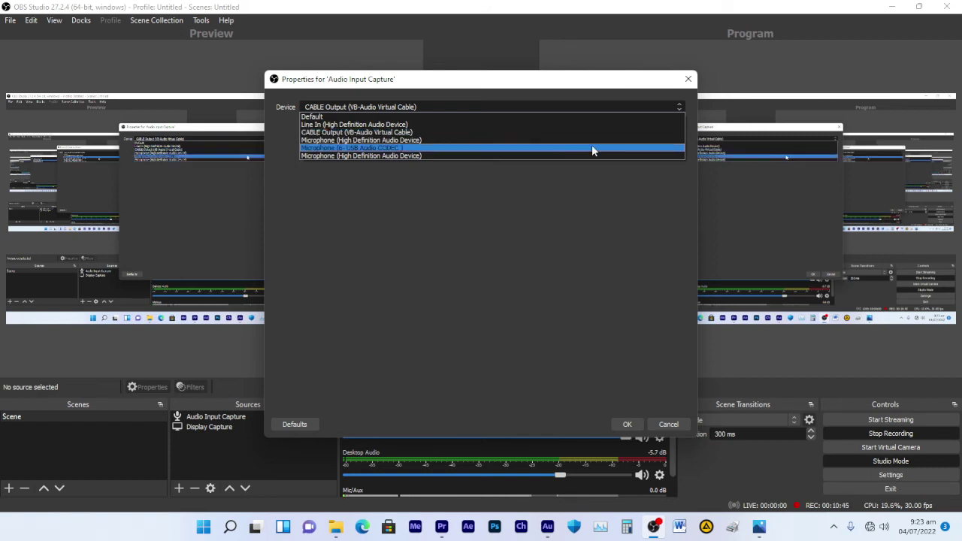
left_click(692, 84)
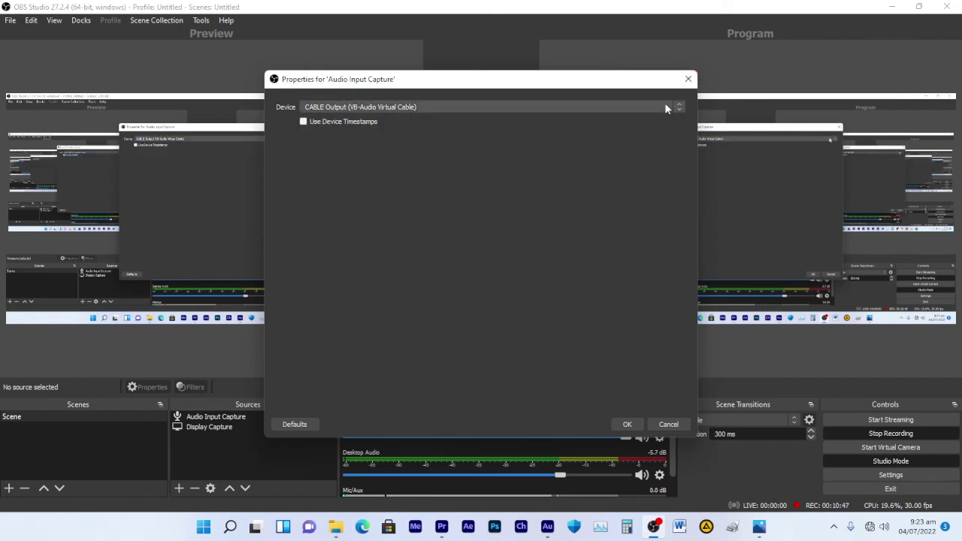
left_click(688, 80)
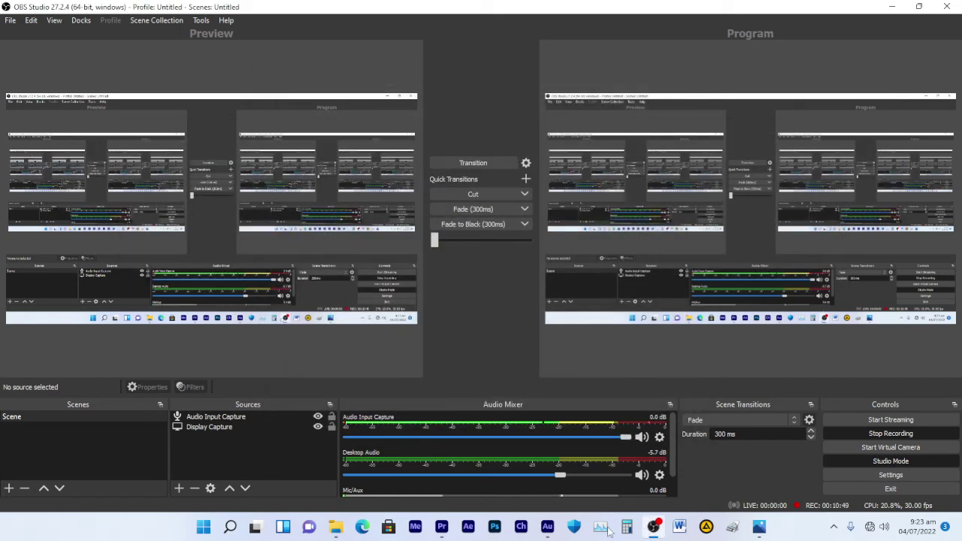
- Switch to Adobe Audition and turn Track 1's input monitoring off and back on
left_click(547, 526)
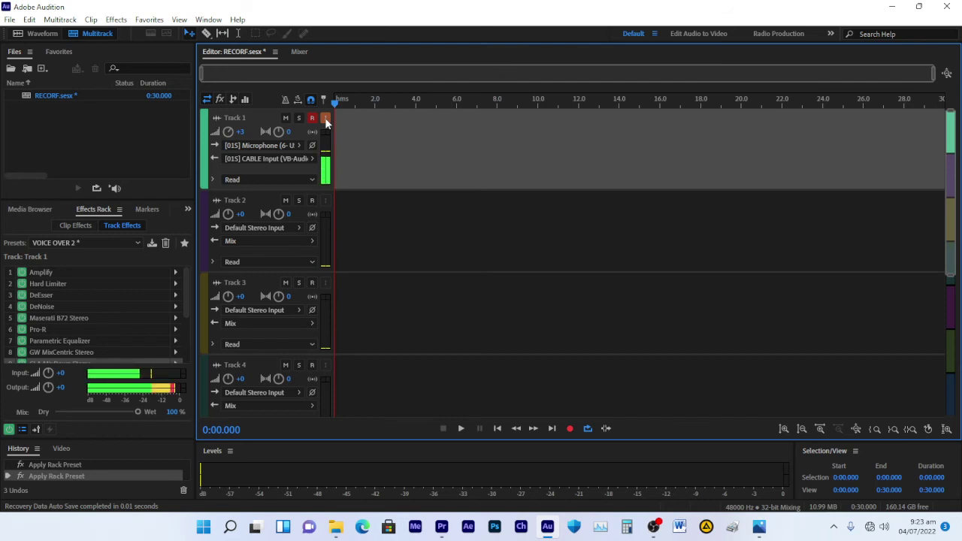
left_click(325, 117)
left_click(325, 119)
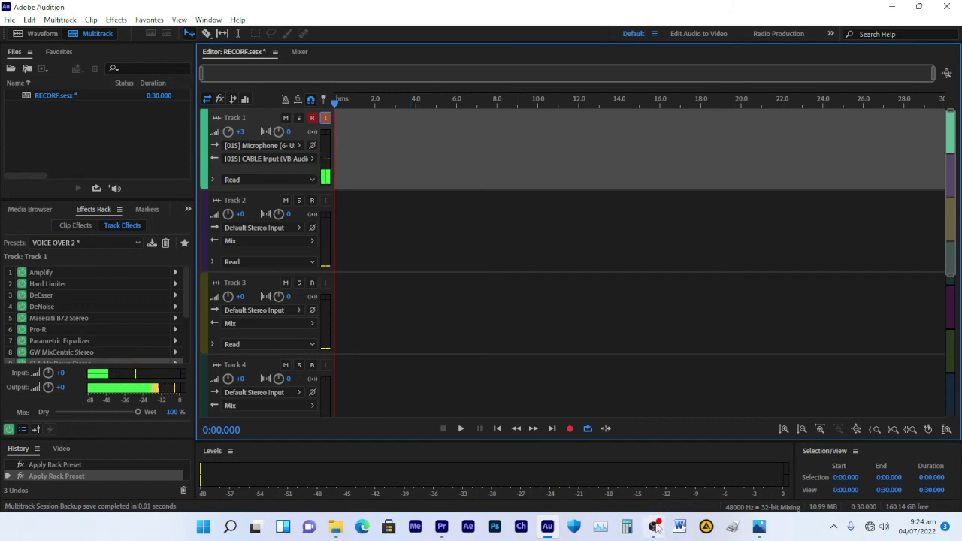
- Place the OBS Studio taskbar icon beside Audition's, check the Audio Input Capture level in OBS Studio, and return to Audition
left_click_drag(657, 528, 576, 528)
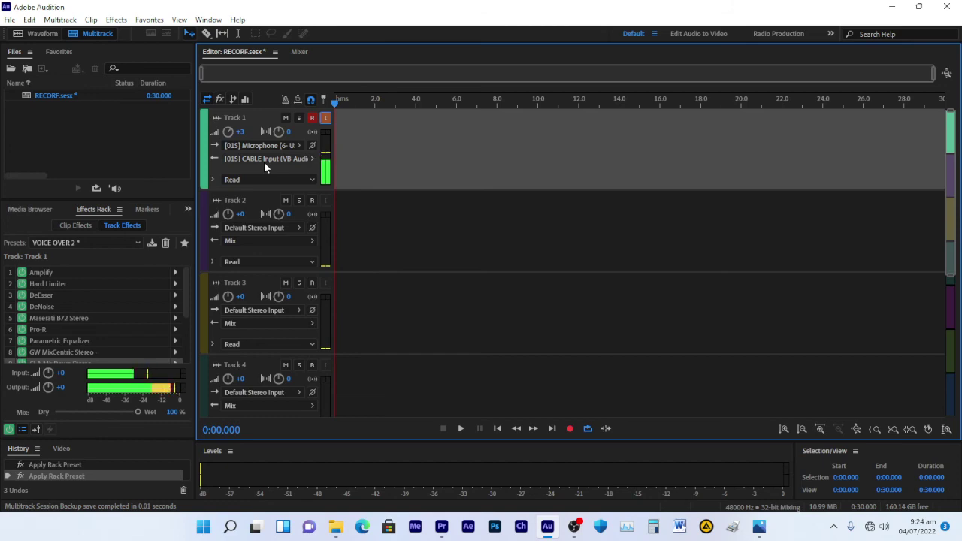
left_click(575, 526)
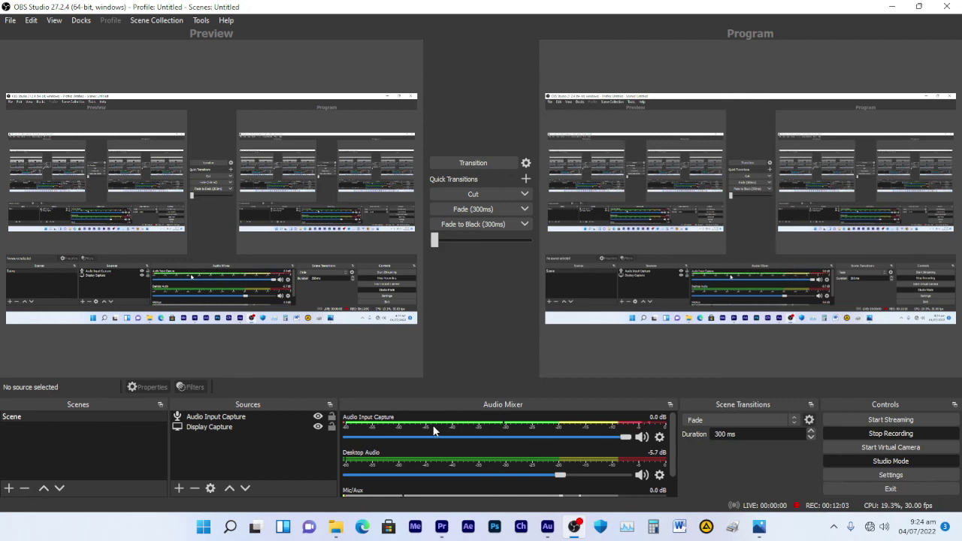
left_click(548, 527)
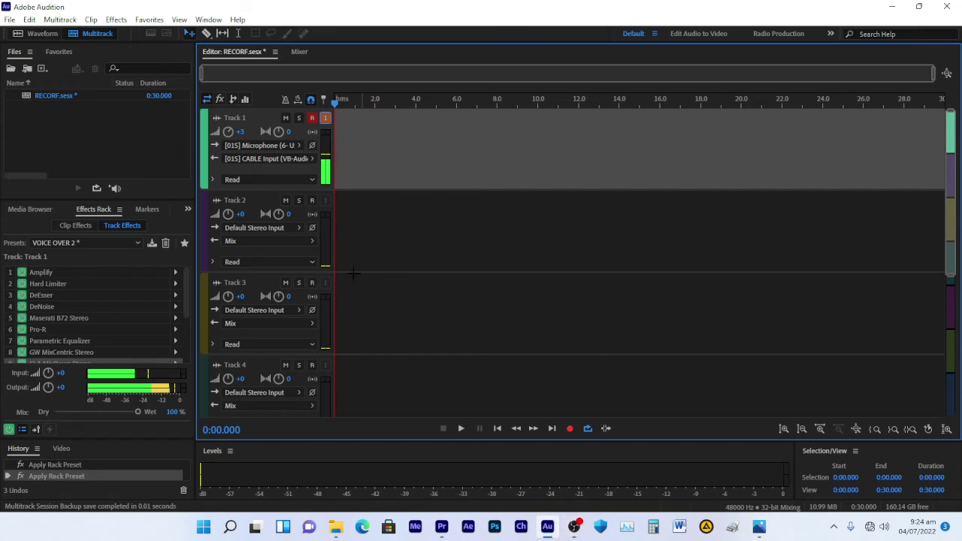
- Minimize Audition and OBS Studio to show the desktop, restore Audition, and switch to OBS Studio
left_click(892, 6)
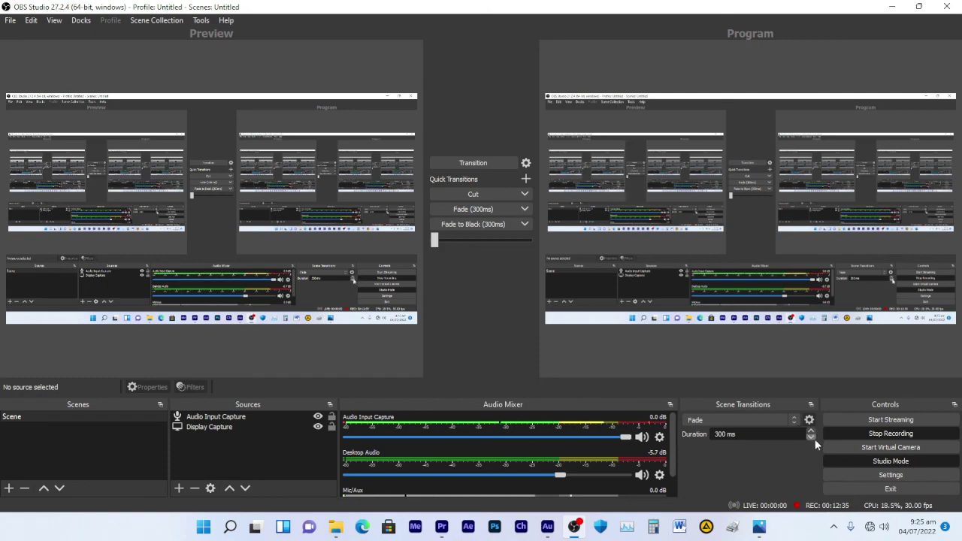
left_click(574, 526)
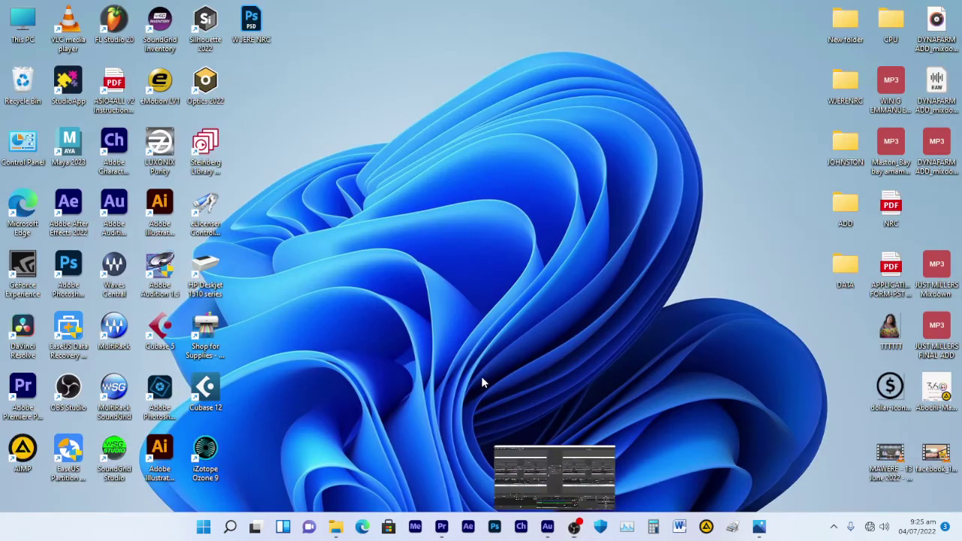
left_click(547, 526)
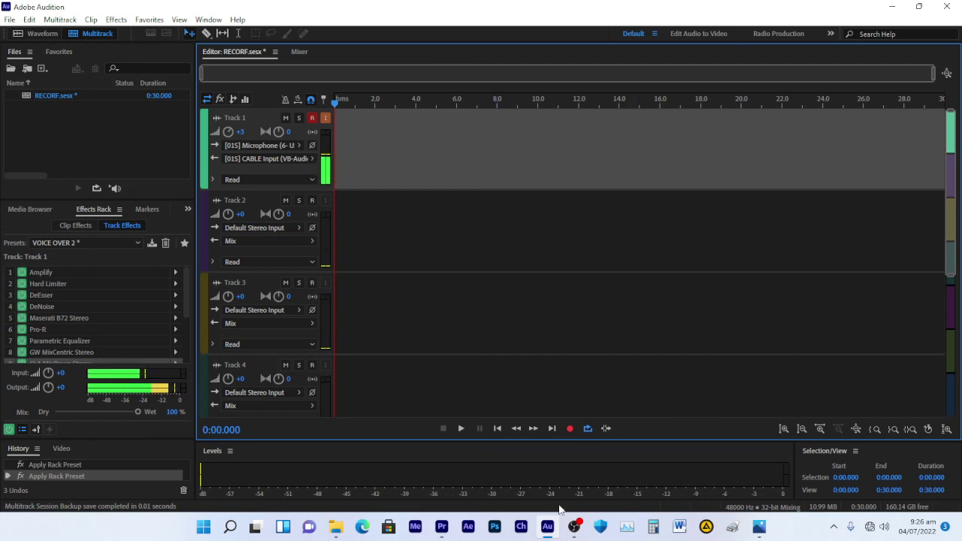
left_click(574, 526)
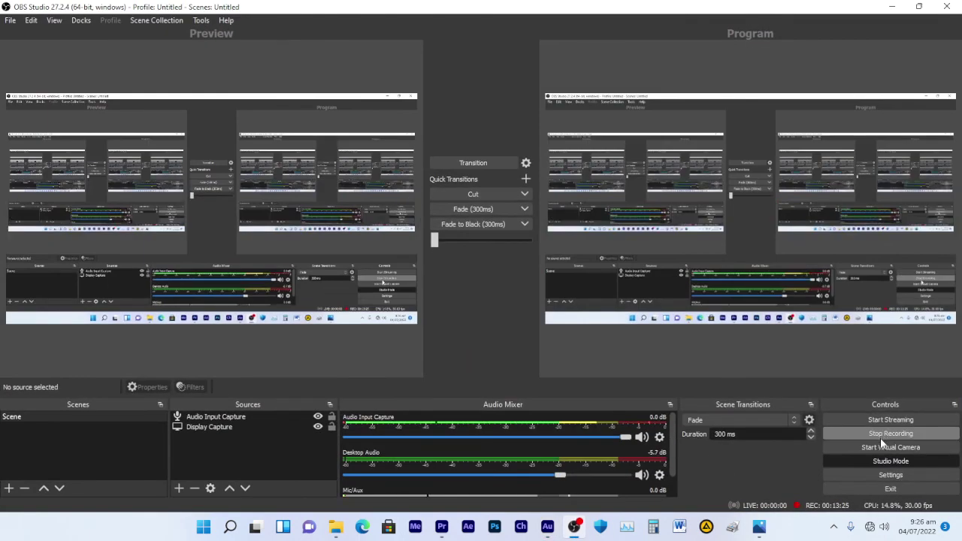